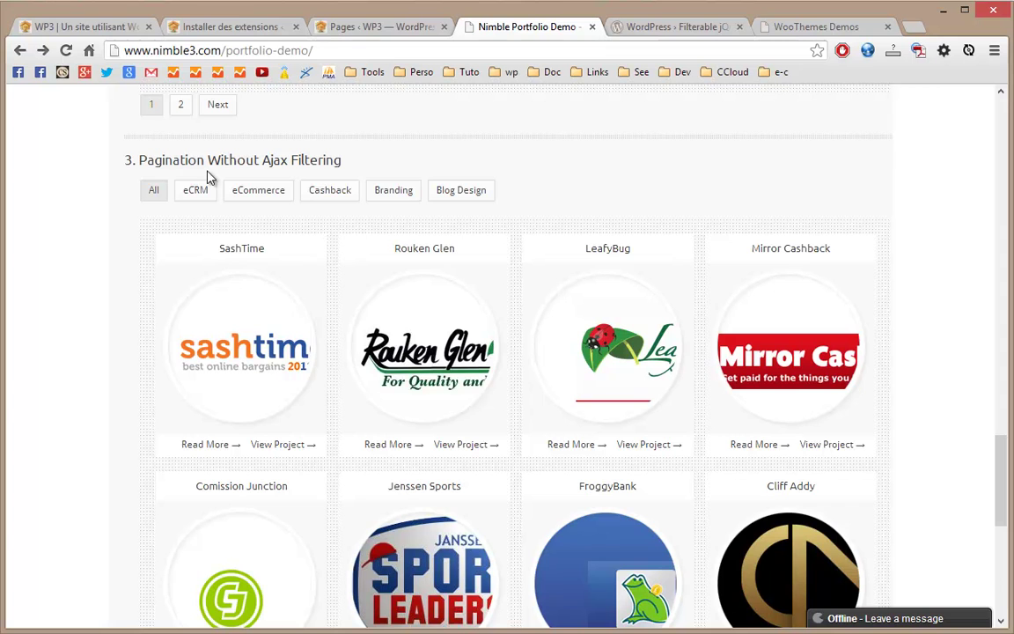
# Step: Examine the Nimble Portfolio demo galleries, including page 2 of the "Pagination Without Ajax Filtering" sample
pyautogui.scroll(-3, 379, 316)
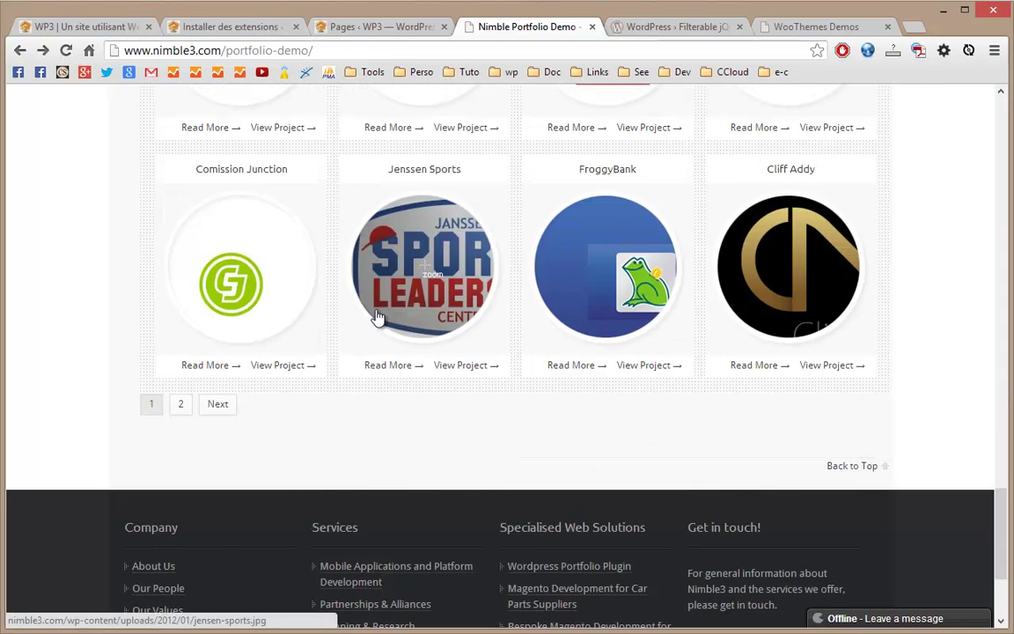
pyautogui.click(182, 409)
pyautogui.scroll(2, 181, 410)
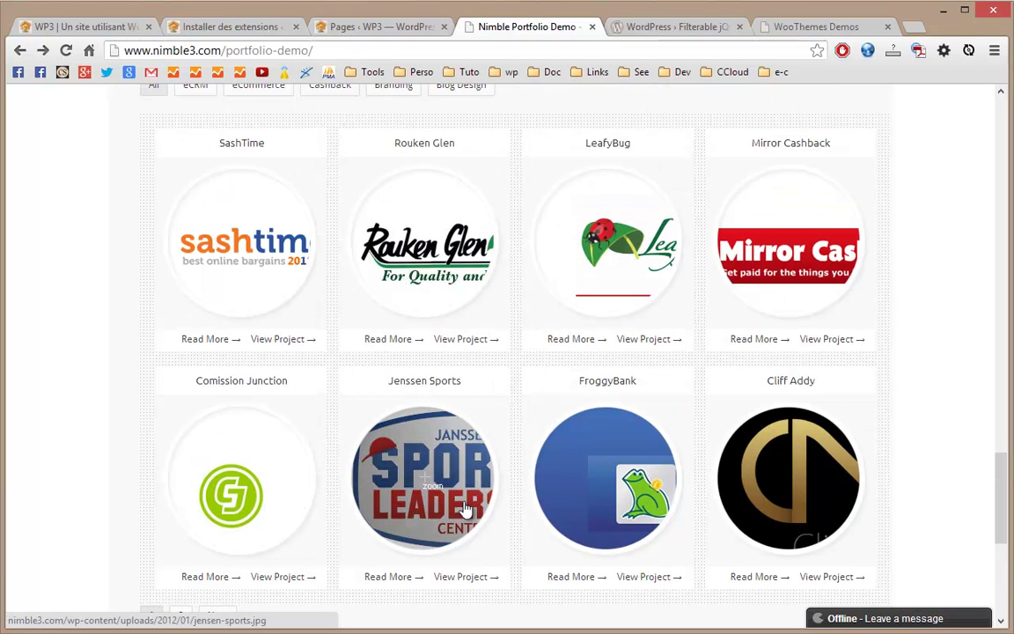
pyautogui.scroll(-1, 466, 506)
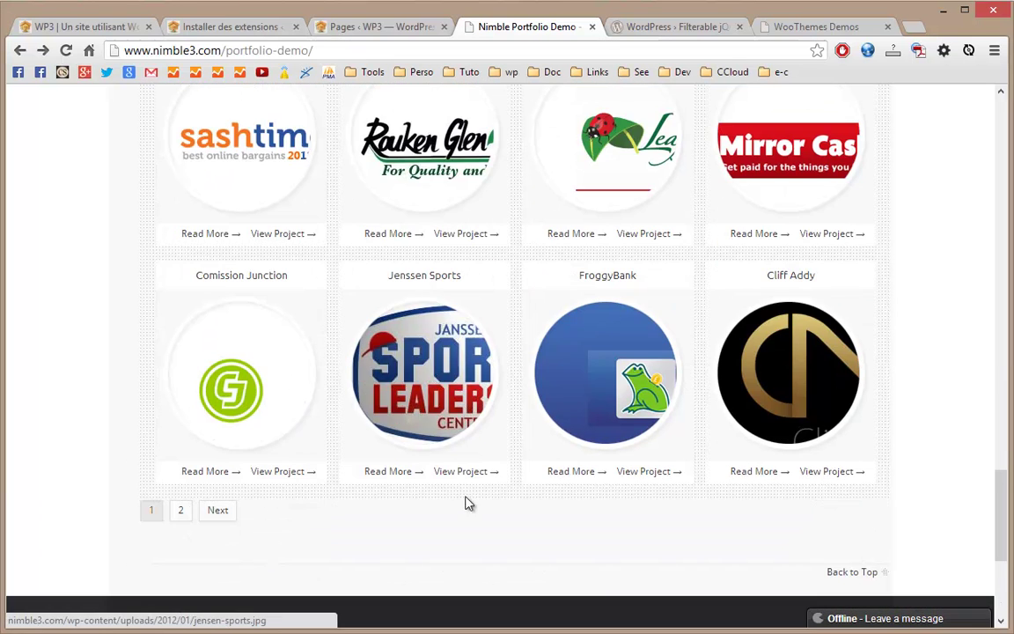
pyautogui.click(181, 511)
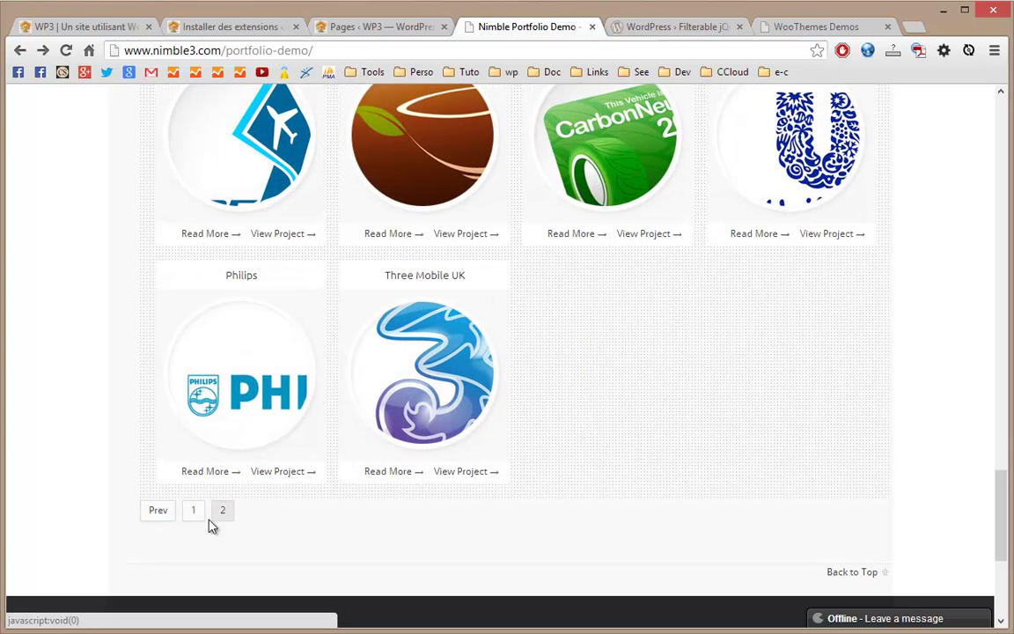
pyautogui.click(159, 513)
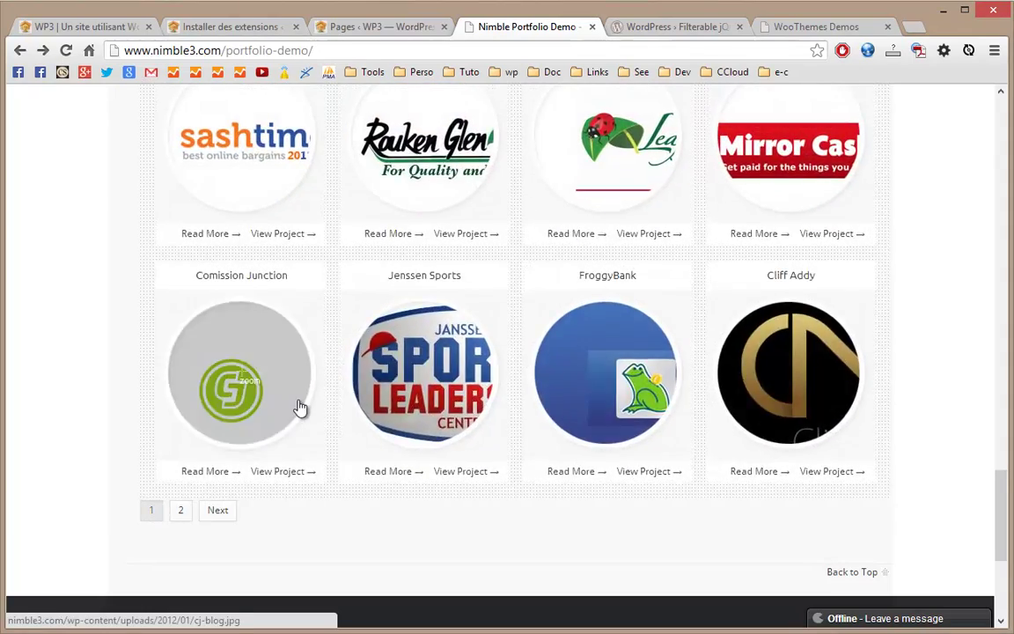
pyautogui.scroll(-3, 296, 408)
pyautogui.scroll(1, 764, 421)
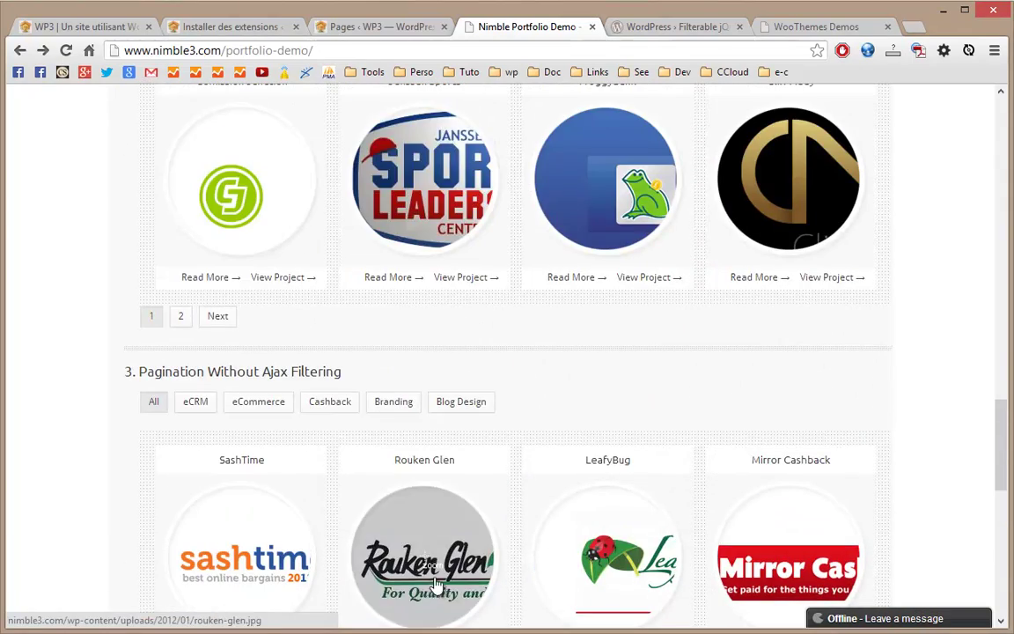
pyautogui.scroll(-3, 431, 546)
pyautogui.scroll(8, 433, 583)
pyautogui.scroll(12, 433, 583)
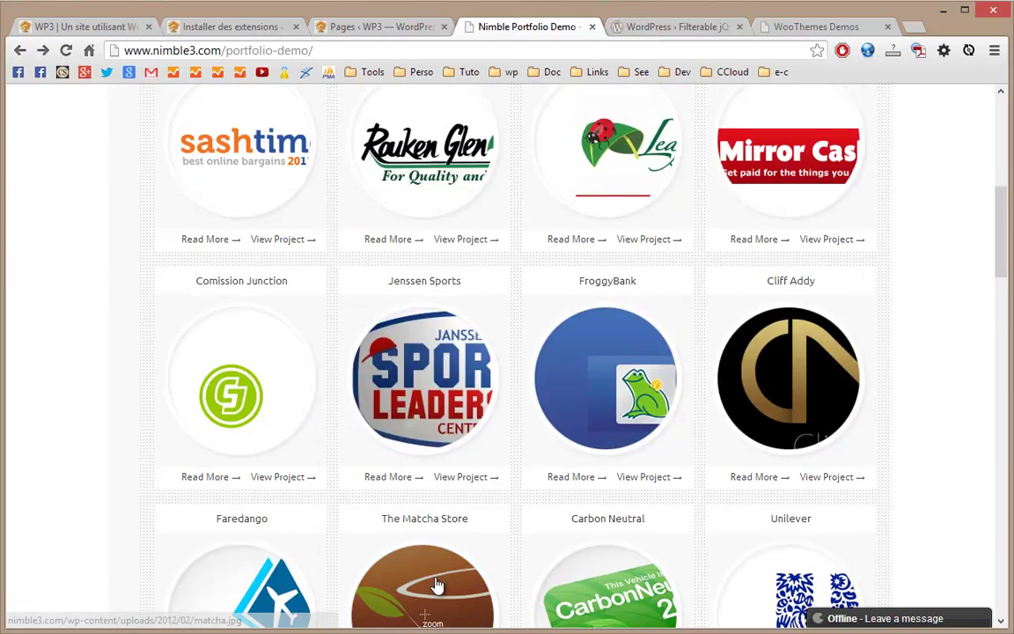
# Step: Review the Nimble Portfolio plugin page on WordPress.org alongside its demo page
pyautogui.click(659, 22)
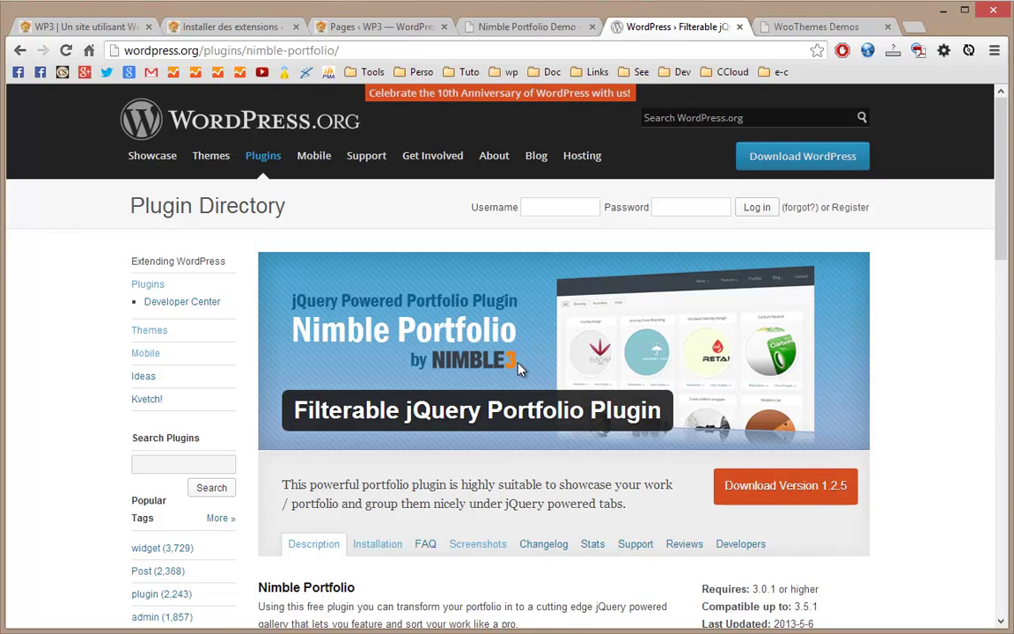
pyautogui.scroll(-3, 456, 437)
pyautogui.scroll(3, 456, 437)
pyautogui.click(491, 29)
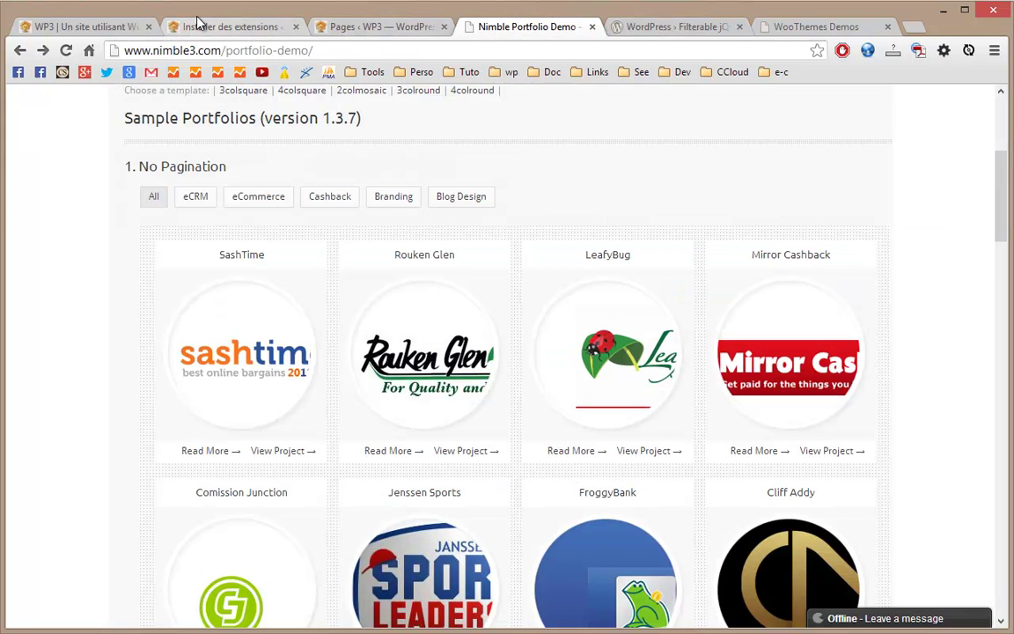
pyautogui.click(677, 29)
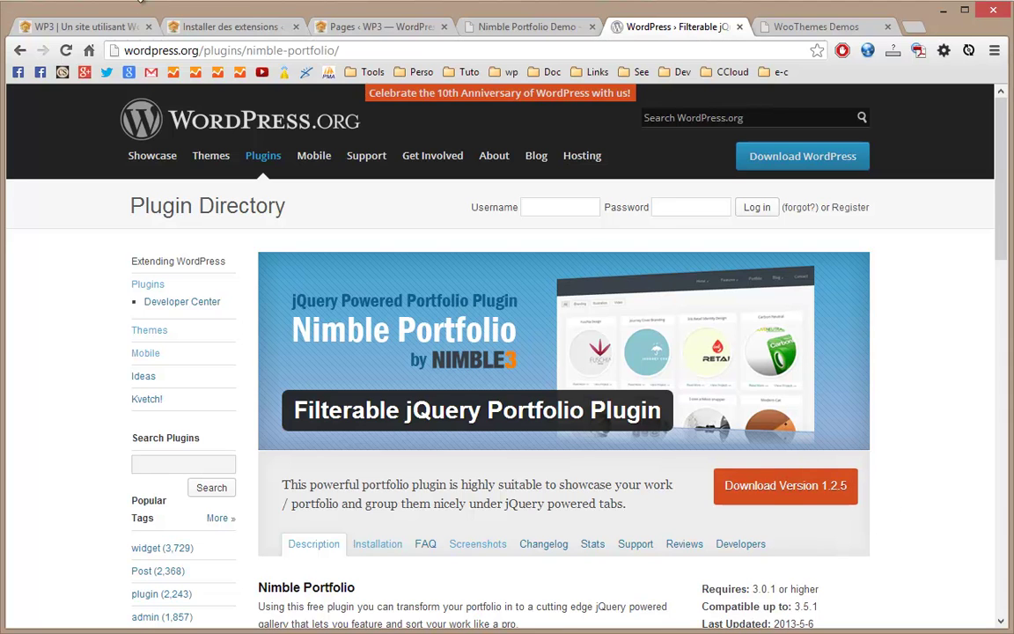
# Step: Search for "Nimble Portfolio" in the plugin installer of the WP3 site's admin
pyautogui.click(211, 29)
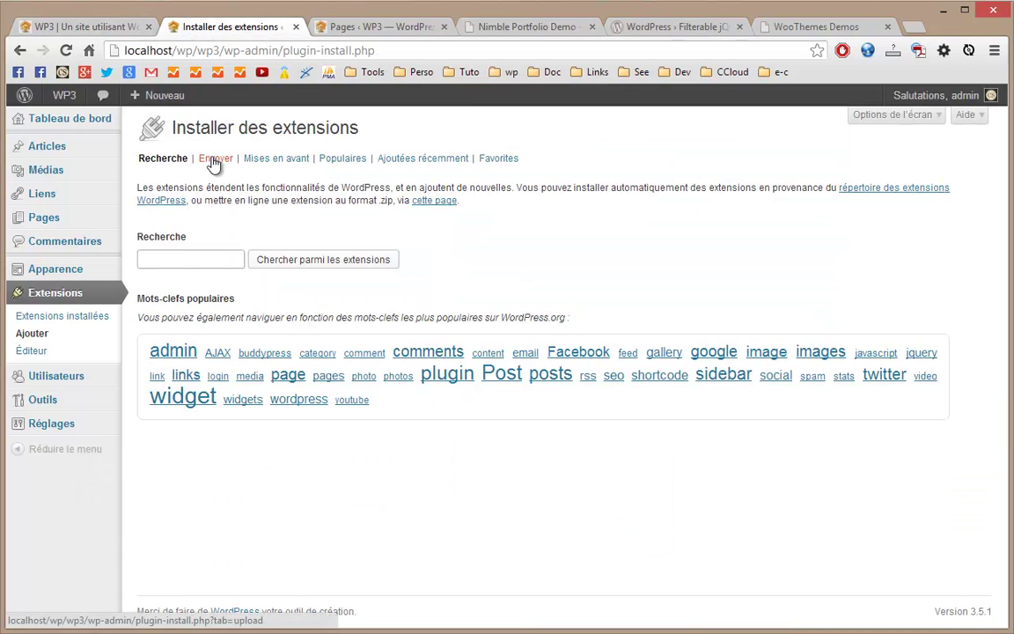
pyautogui.click(149, 260)
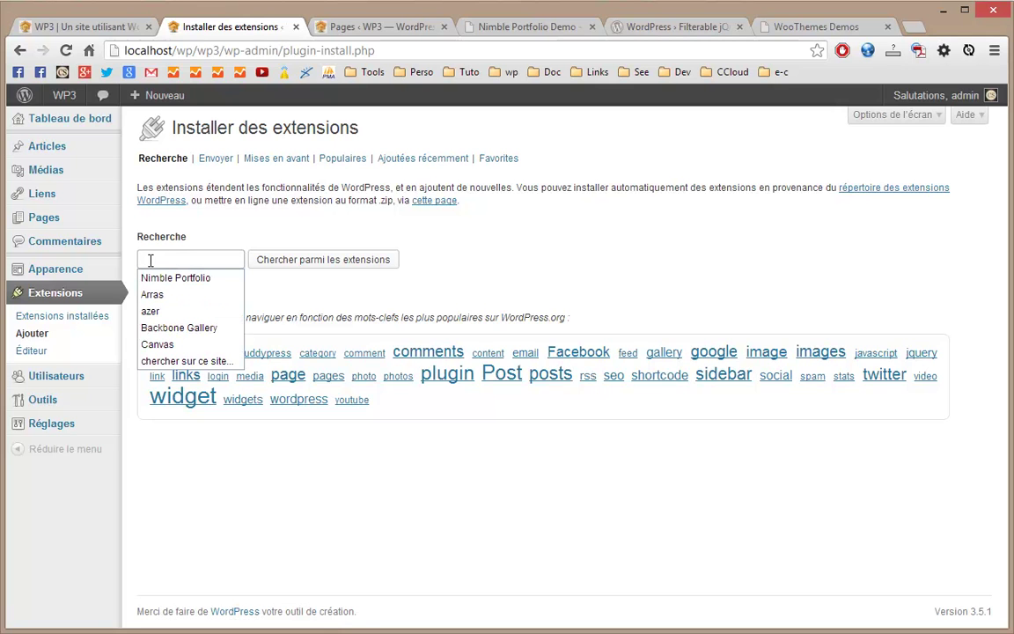
pyautogui.click(217, 163)
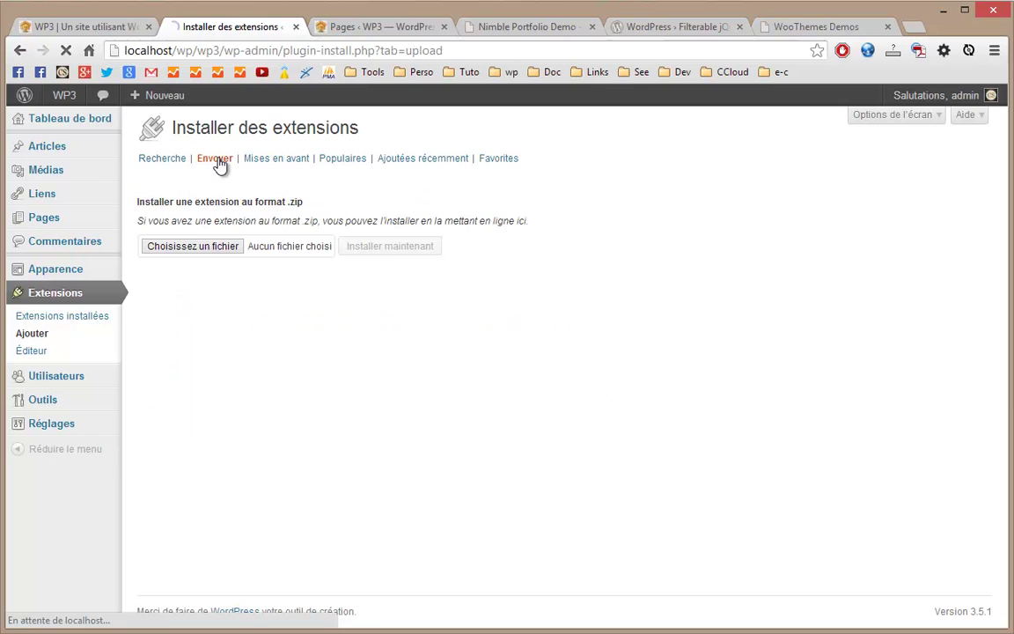
pyautogui.click(158, 161)
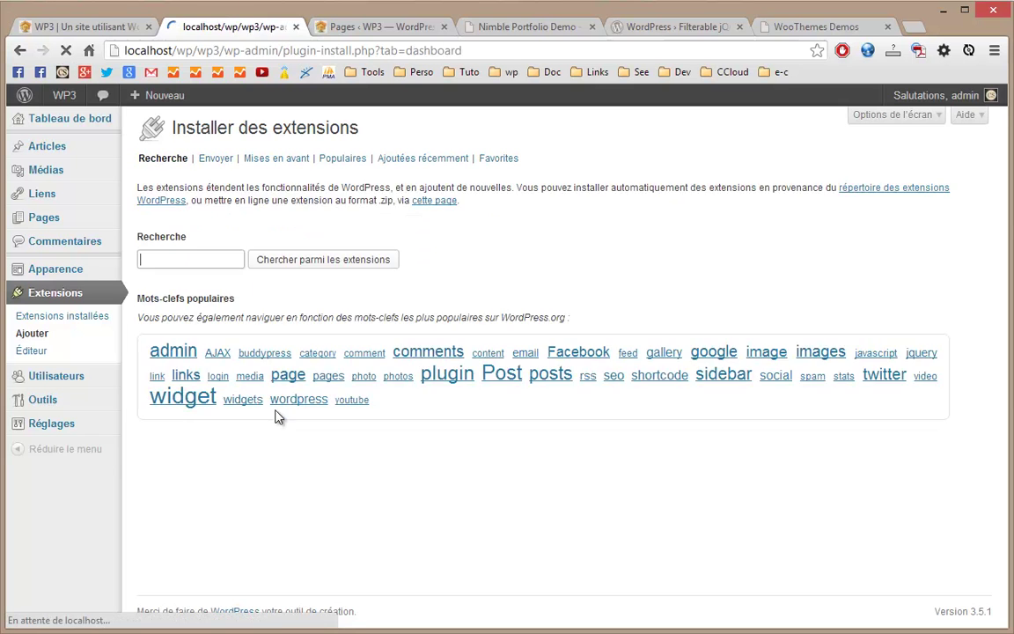
pyautogui.click(155, 259)
pyautogui.write('n')
pyautogui.press('Down')
pyautogui.press('Return')
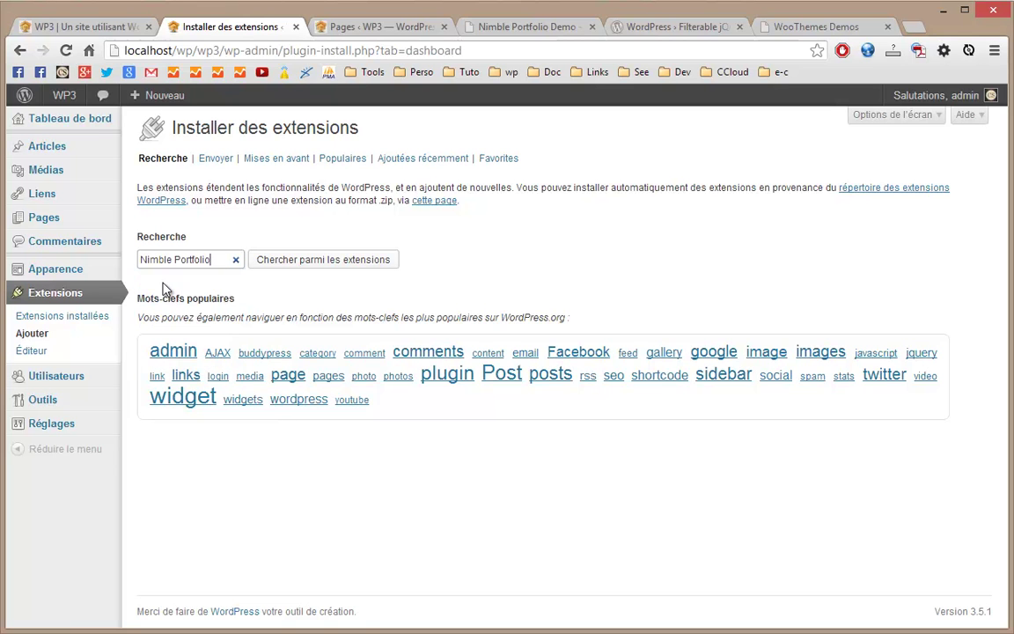
pyautogui.click(323, 265)
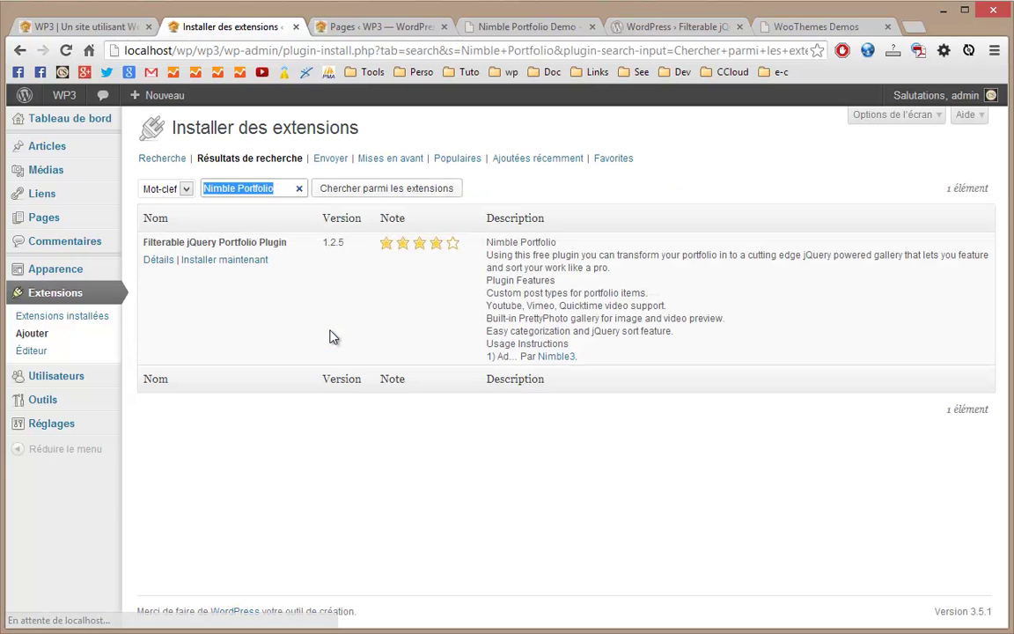
# Step: Install the Filterable jQuery Portfolio Plugin 1.2.5 and activate it
pyautogui.click(211, 260)
pyautogui.click(535, 345)
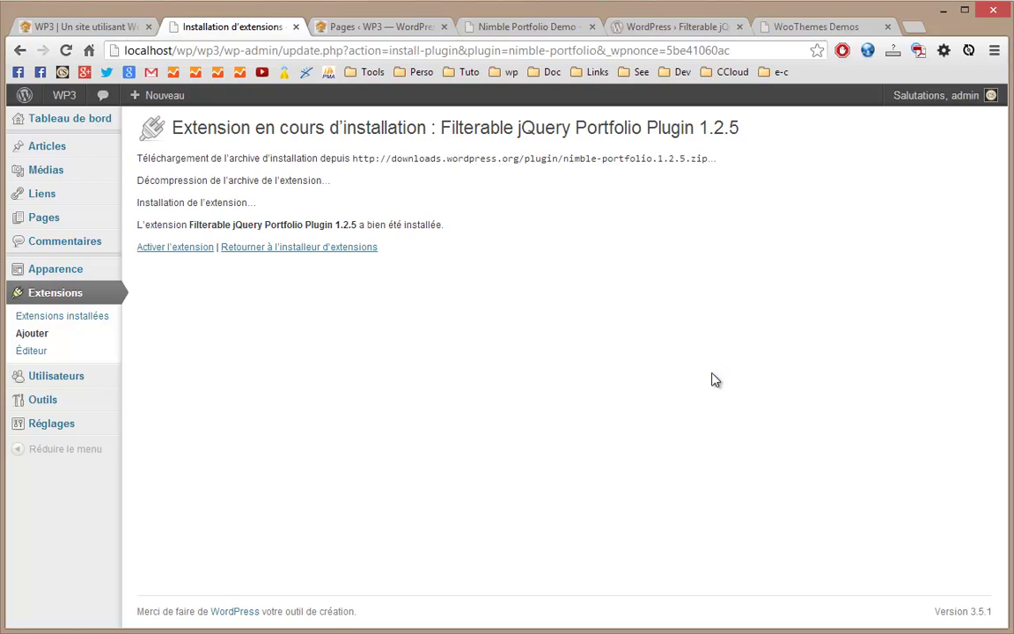
pyautogui.click(177, 250)
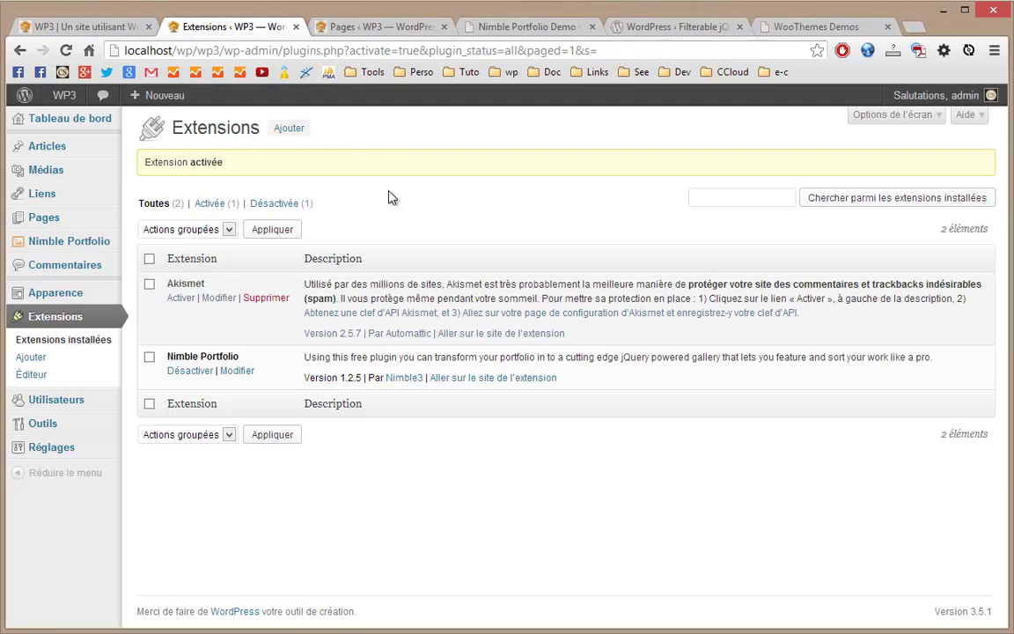
# Step: Create a new page in the WP3 site's admin and title it "Portfolio"
pyautogui.moveTo(74, 242)
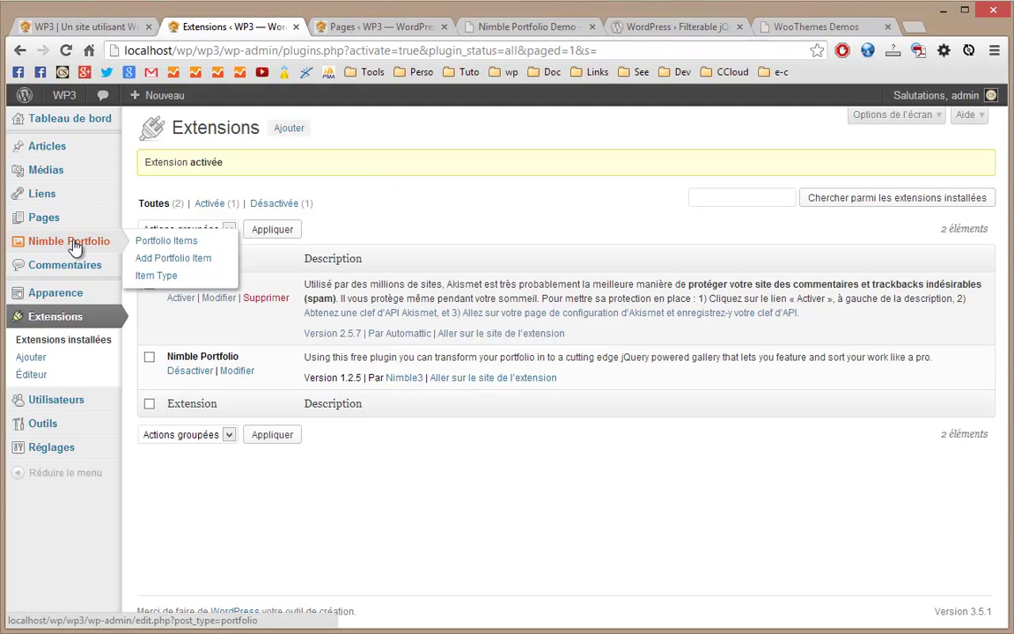
pyautogui.moveTo(41, 223)
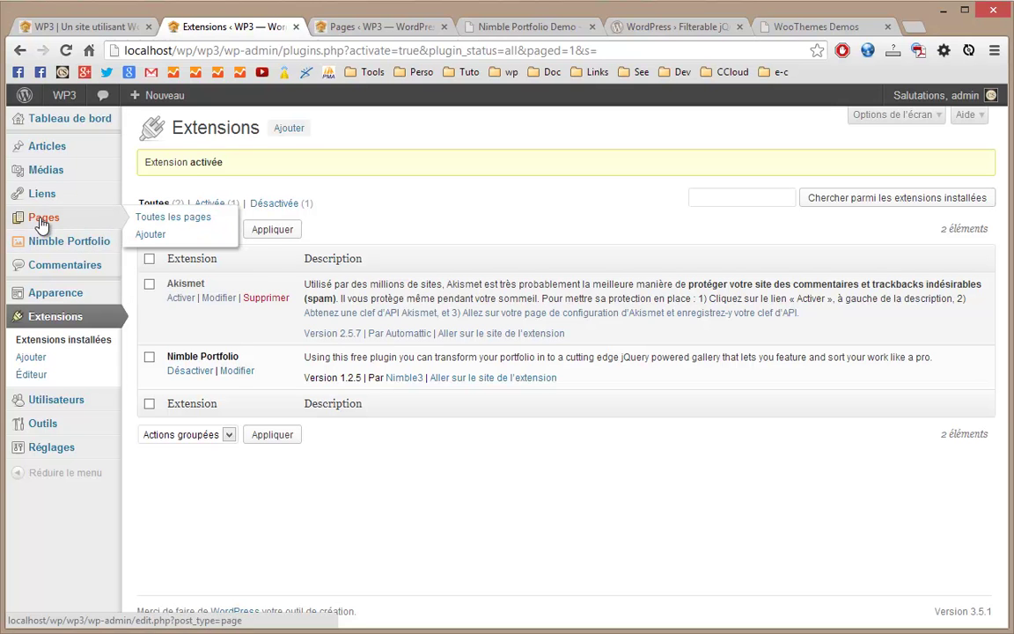
pyautogui.click(384, 33)
pyautogui.click(250, 130)
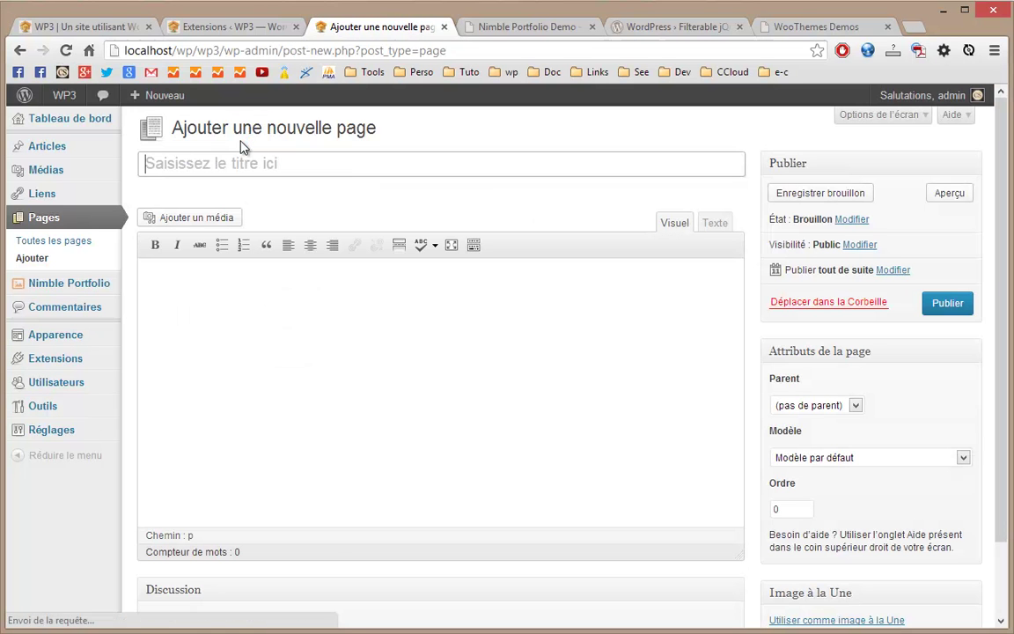
pyautogui.click(157, 164)
pyautogui.write('Portfolio')
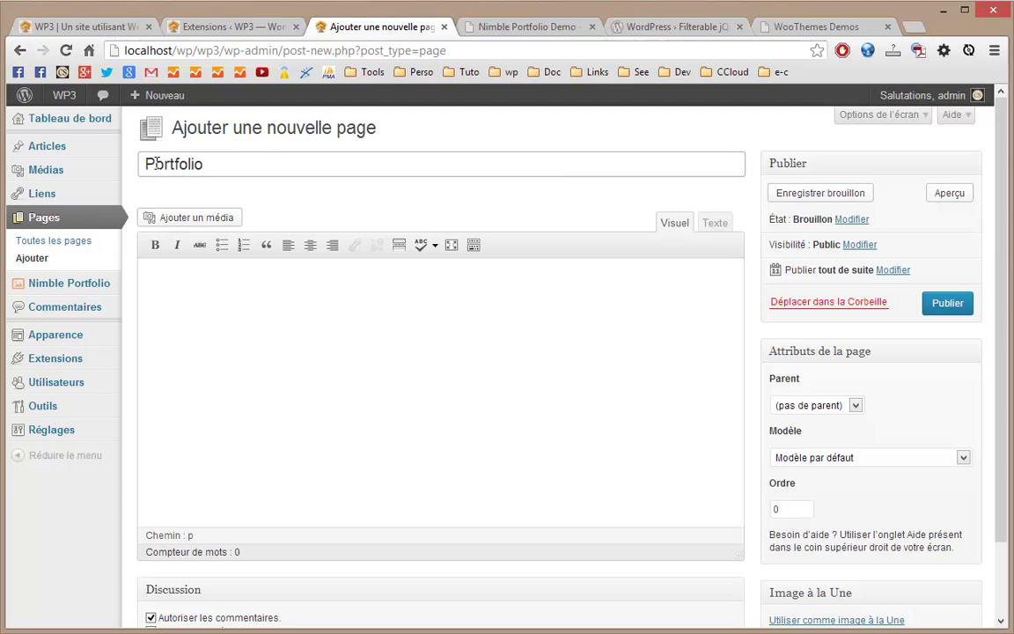
# Step: Copy the shortcode [nimble-portfolio] from the plugin's description on WordPress.org
pyautogui.click(643, 28)
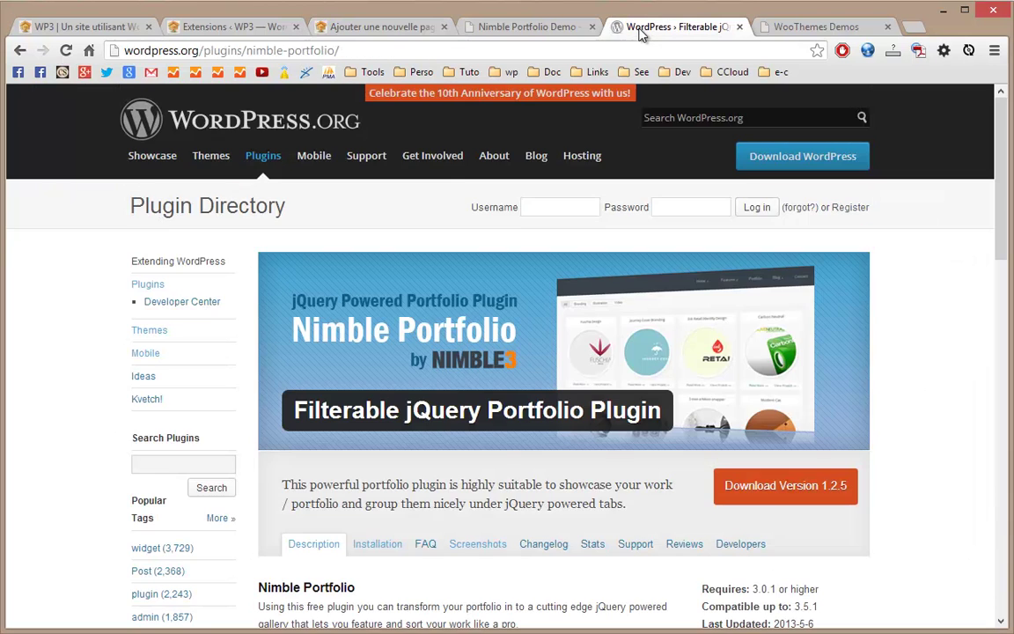
pyautogui.scroll(-8, 438, 492)
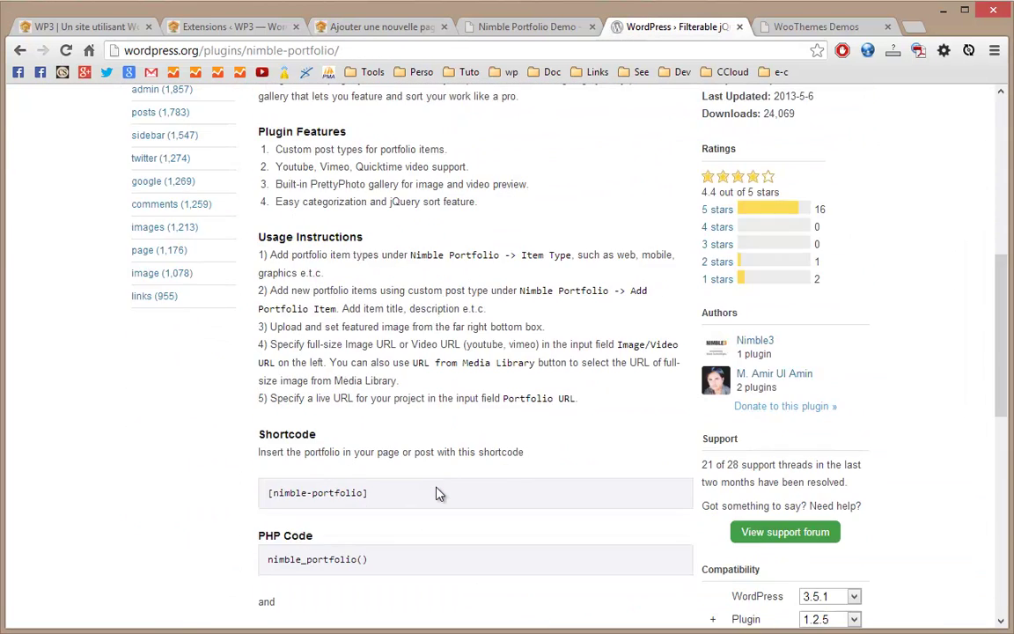
pyautogui.moveTo(369, 282); pyautogui.dragTo(270, 278)
pyautogui.hotkey('ctrl', 'c')
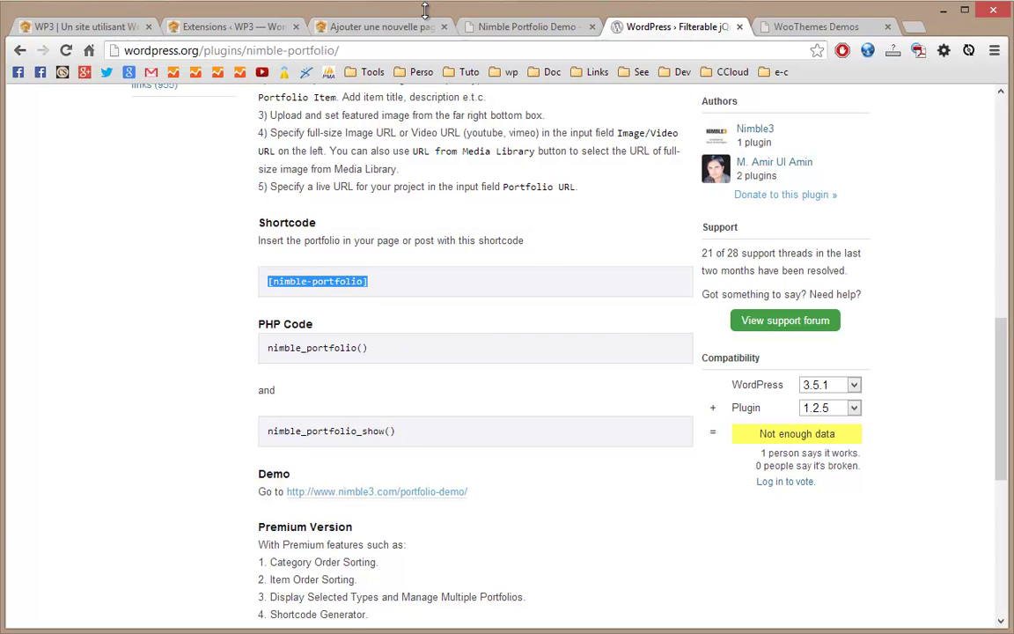
# Step: Insert the copied [nimble-portfolio] shortcode into the body of the new Portfolio page and publish the page
pyautogui.click(376, 28)
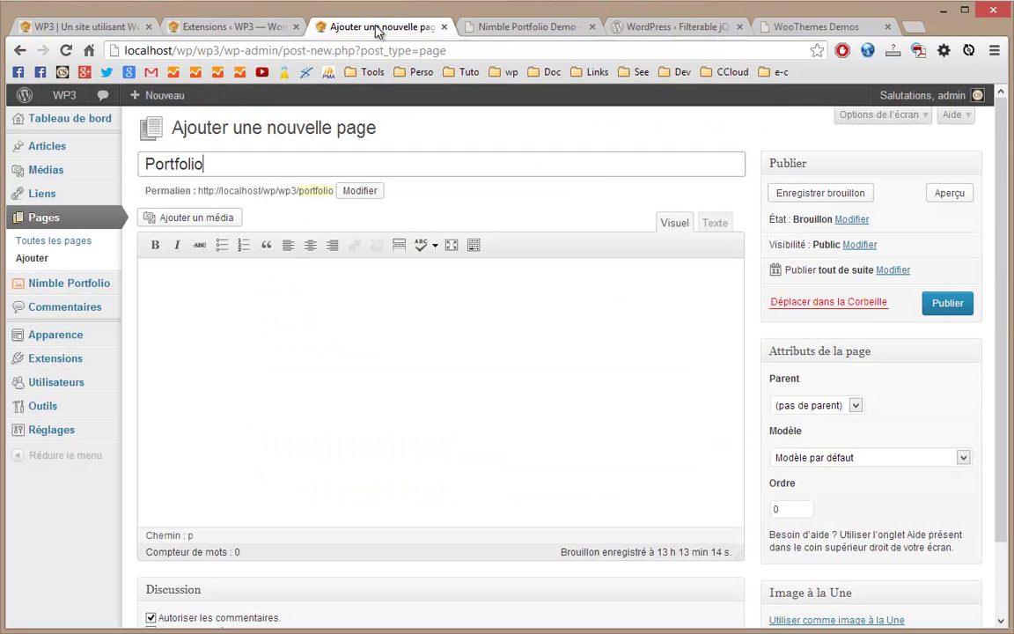
pyautogui.click(199, 285)
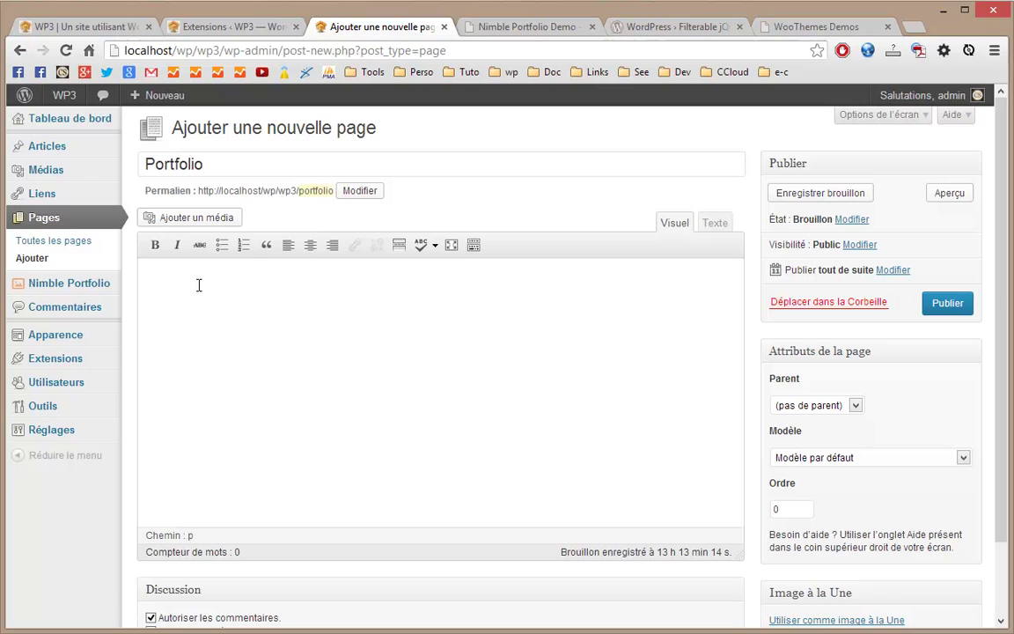
pyautogui.hotkey('ctrl', 'v')
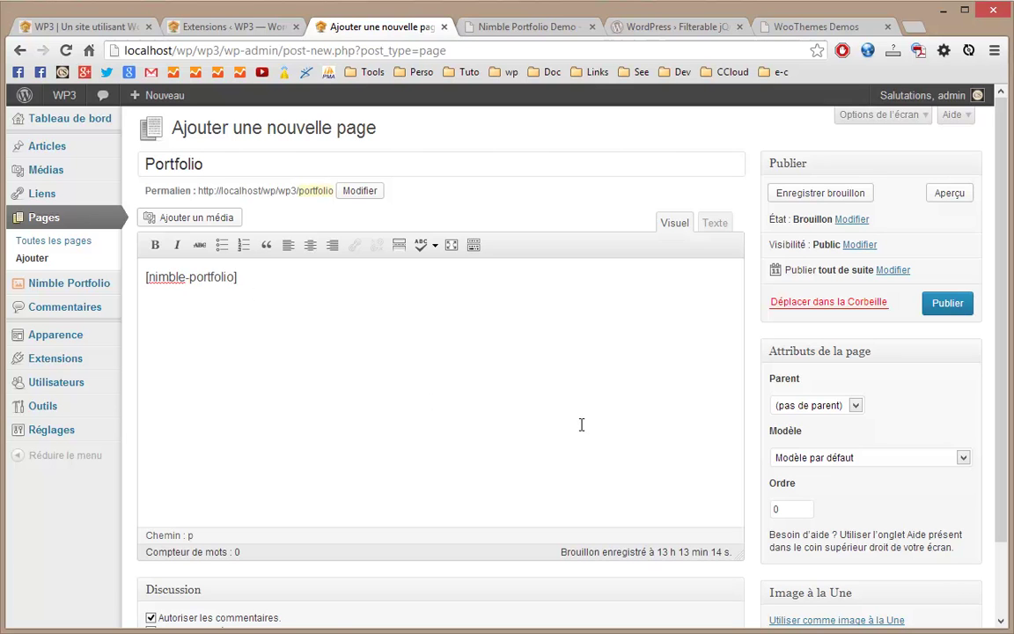
pyautogui.click(945, 303)
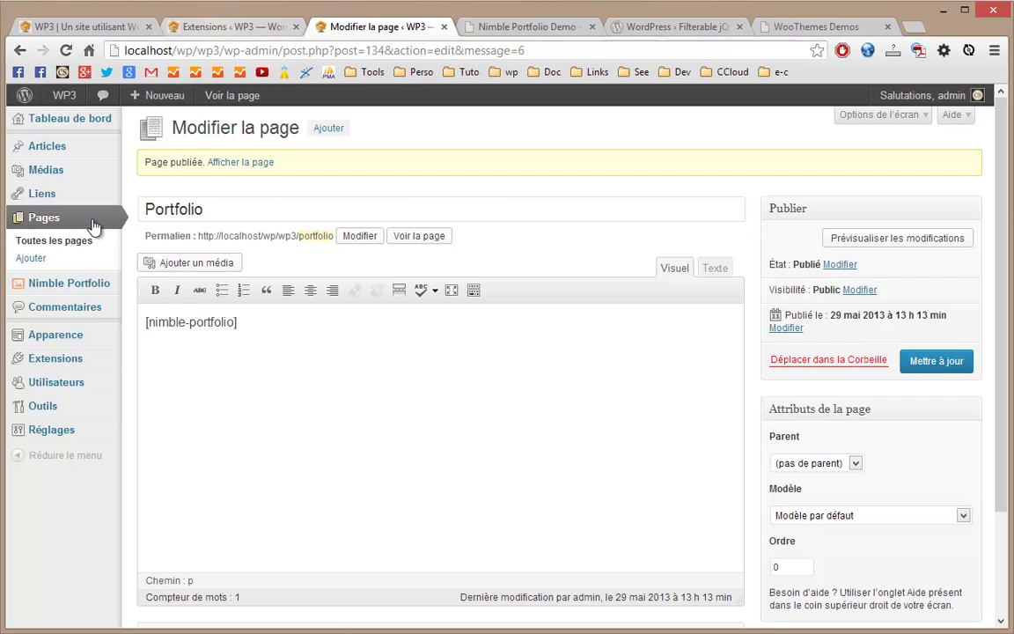
# Step: Add a Nimble Portfolio item type named "Divers"
pyautogui.click(48, 289)
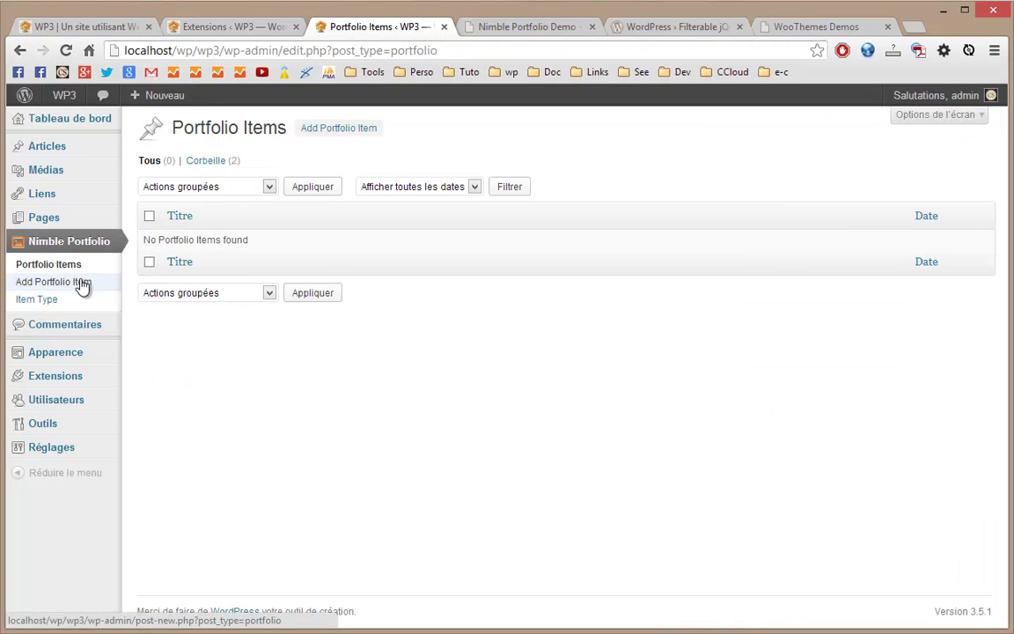
pyautogui.click(44, 304)
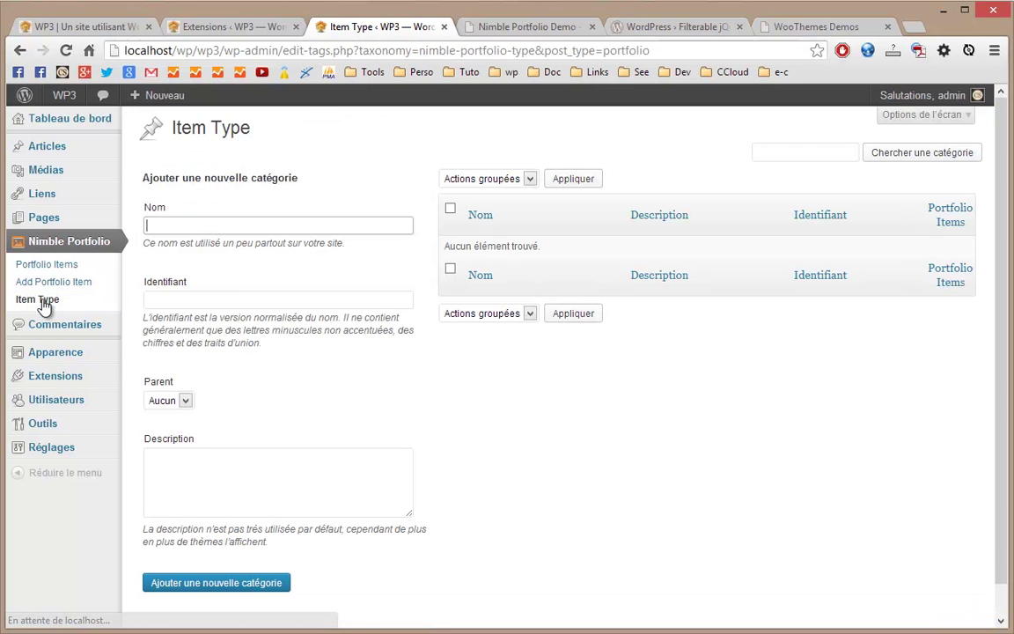
pyautogui.click(179, 224)
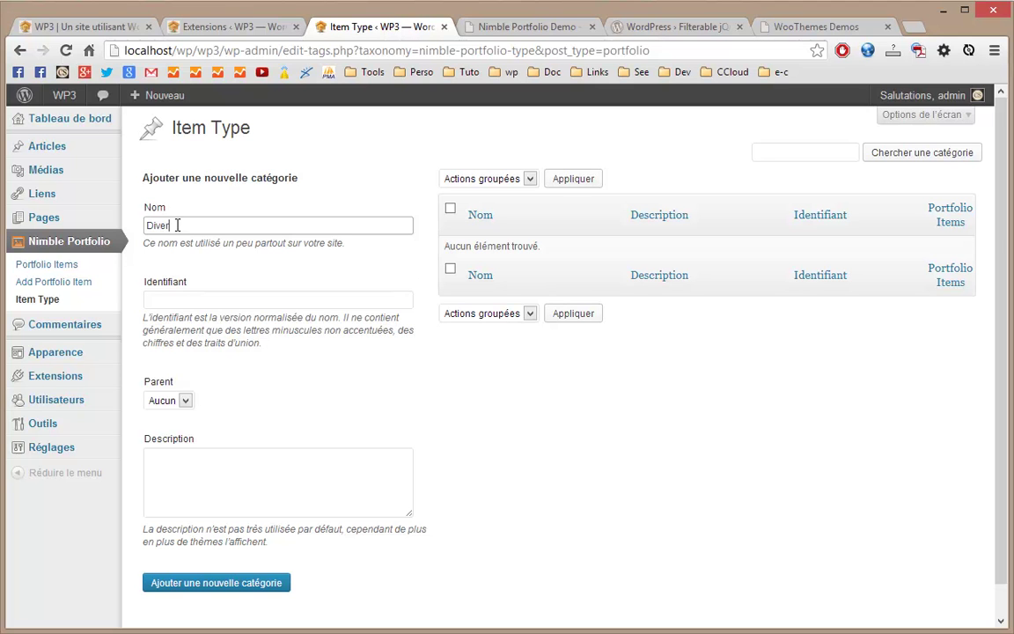
pyautogui.click(178, 585)
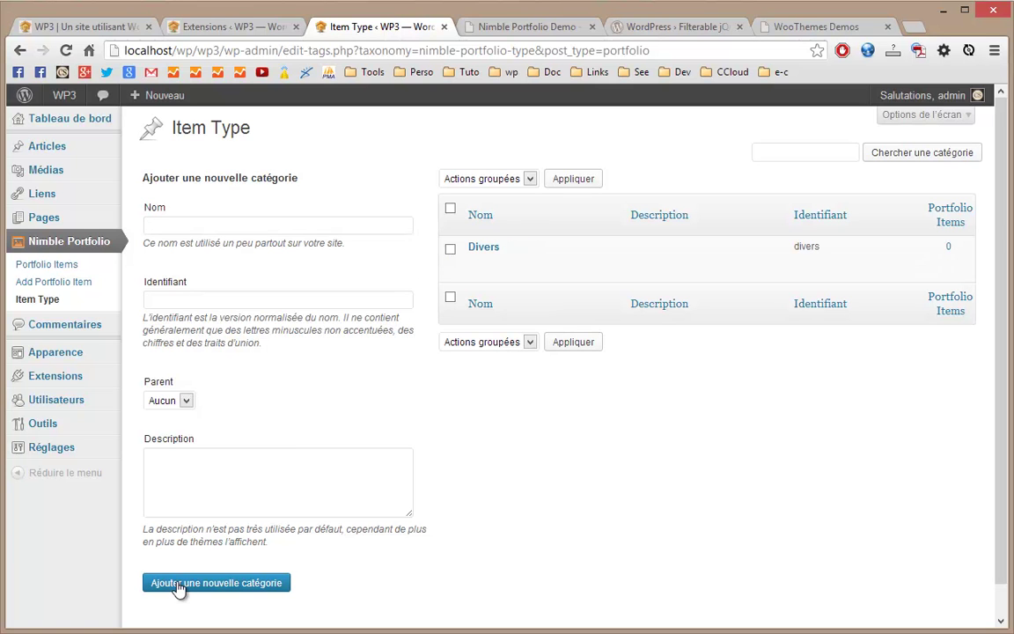
# Step: Add a second Nimble Portfolio item type named "WordPress"
pyautogui.click(162, 226)
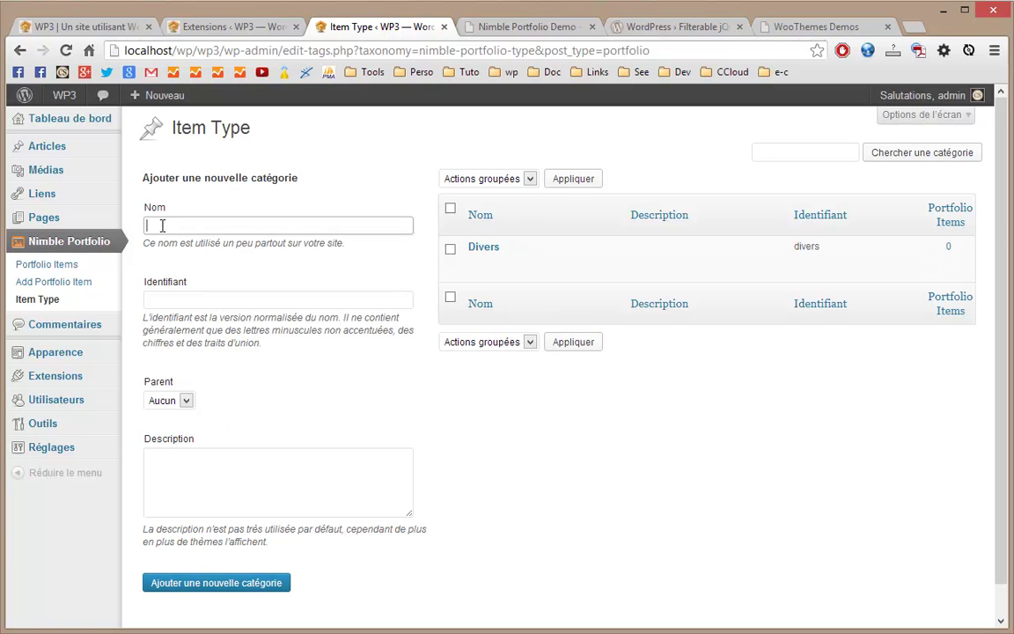
pyautogui.write('WordPress')
pyautogui.click(236, 595)
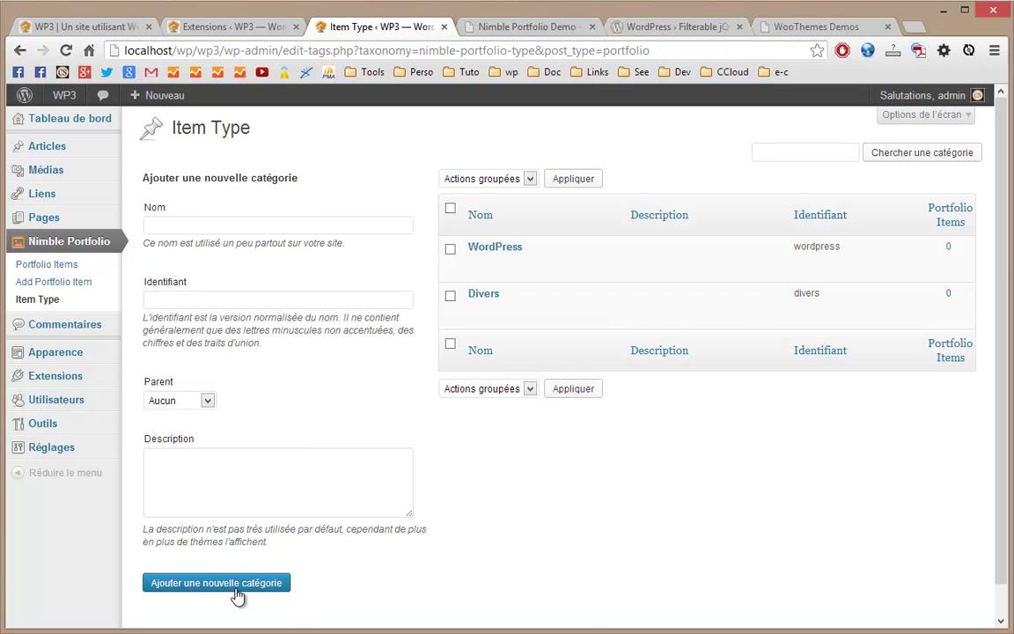
# Step: Start a portfolio item titled "Codesscripts" with the body "Le site CodesScripts propose des Tutoriels vidéo, des scripts à consulter et télécharger gratuitement." and "Lille" below
pyautogui.click(45, 288)
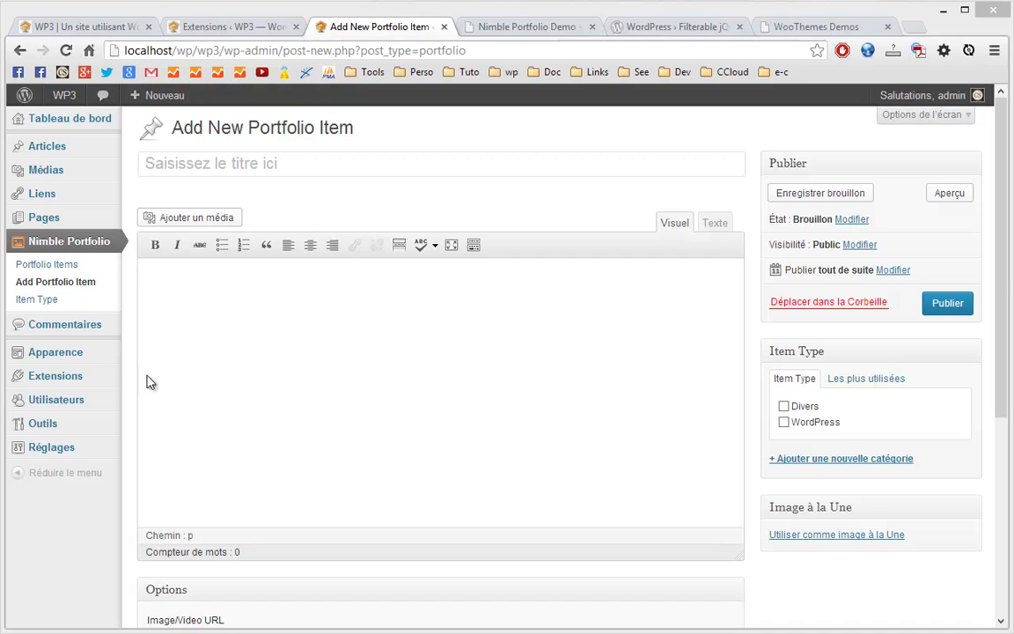
pyautogui.click(177, 161)
pyautogui.write('Codesscripts')
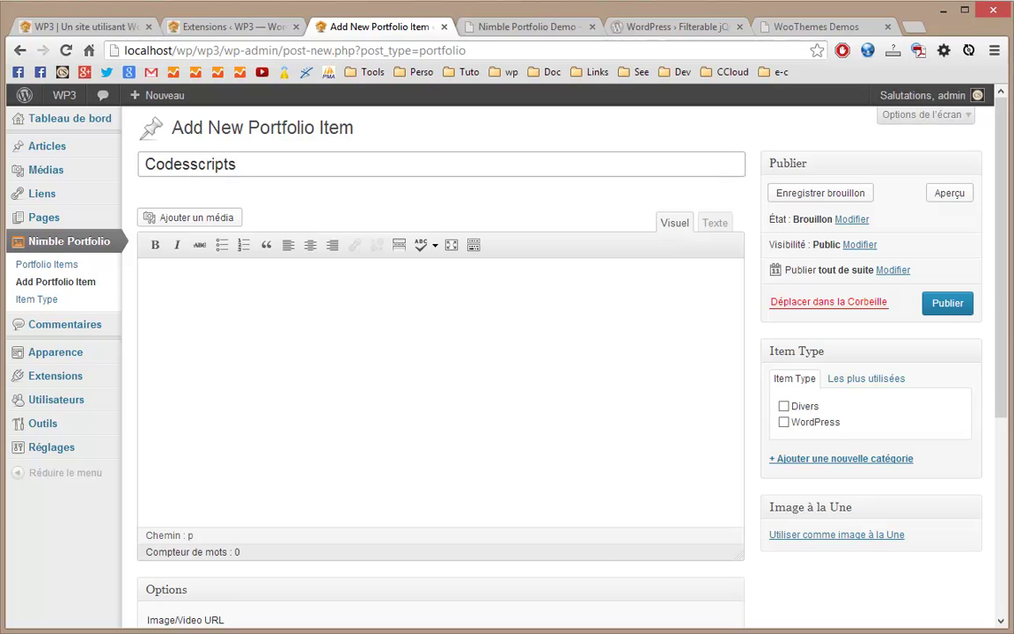
pyautogui.press('Tab')
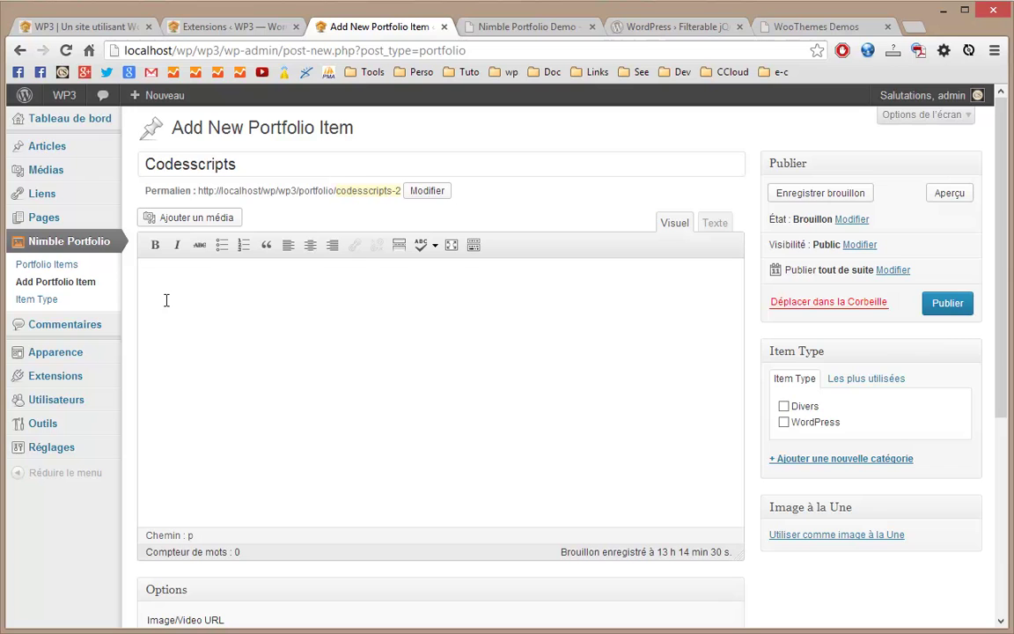
pyautogui.write('Le site CodesScripts propose des Tutoriels vidéo, des scripts à consulter et télécharger gratuitement.  Lille')
# Step: Make the word "Lille" bold in the item's body text
pyautogui.moveTo(176, 344); pyautogui.dragTo(143, 342)
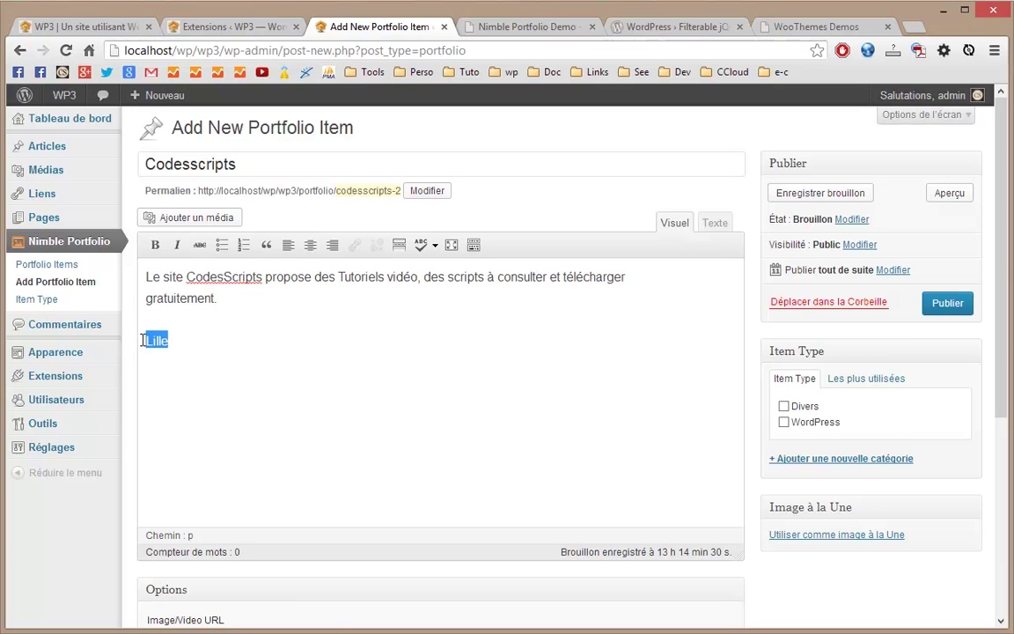
pyautogui.click(157, 247)
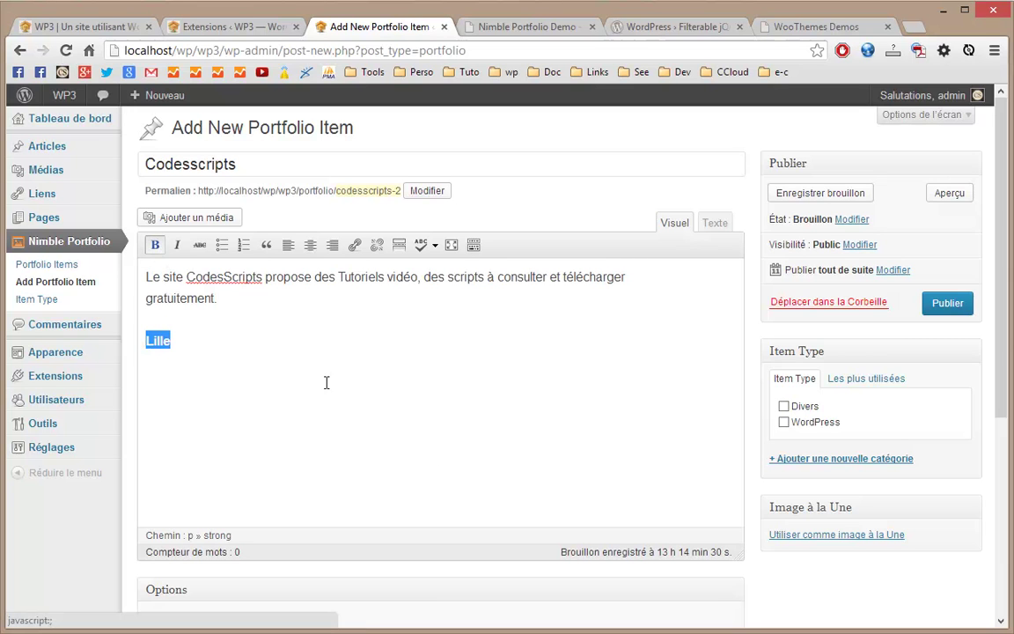
pyautogui.click(421, 419)
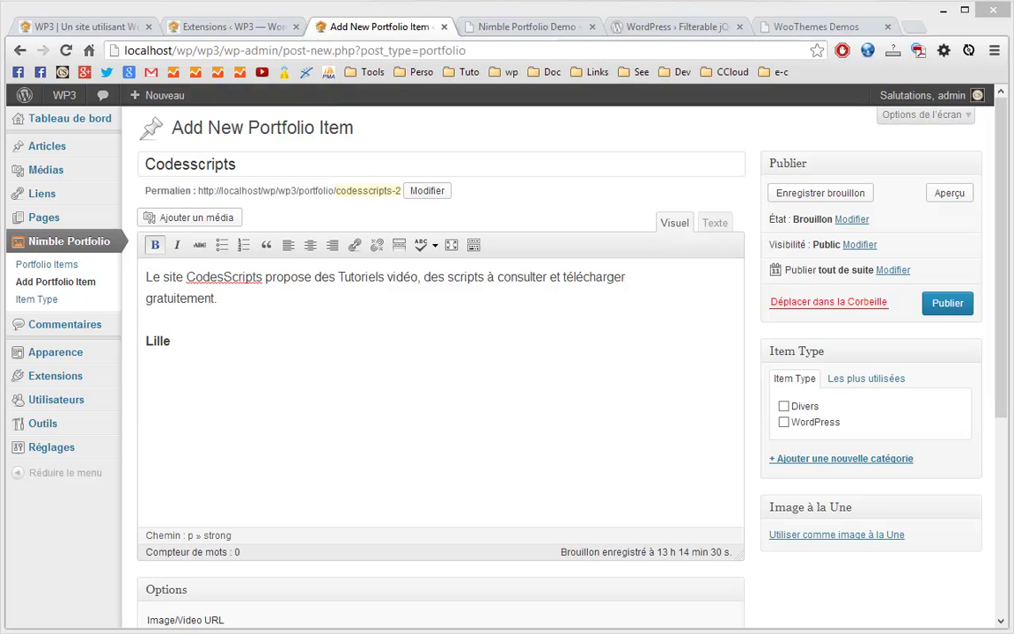
pyautogui.scroll(-4, 288, 320)
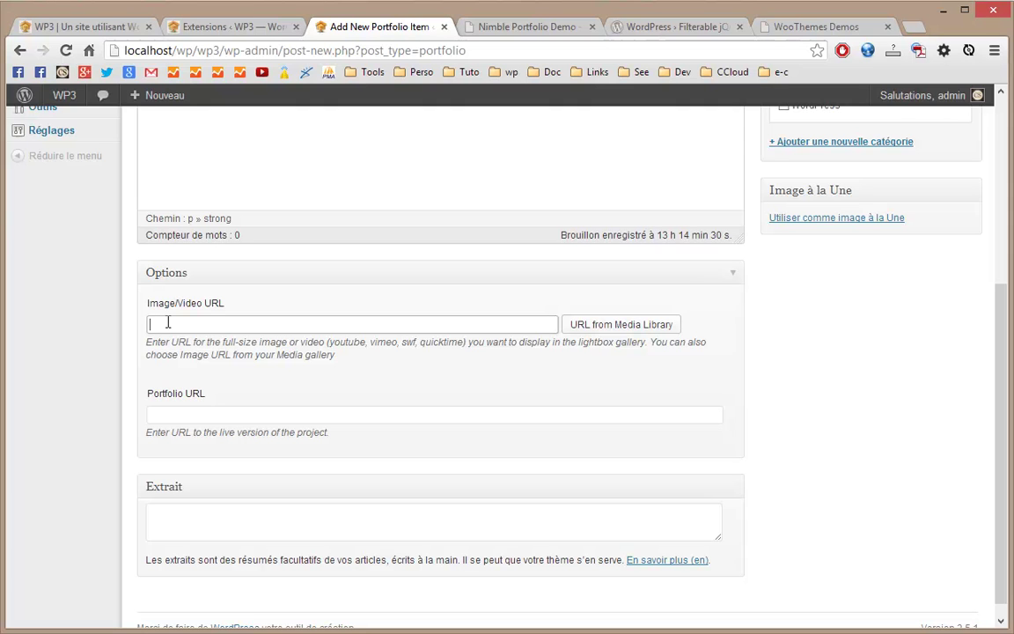
pyautogui.click(167, 322)
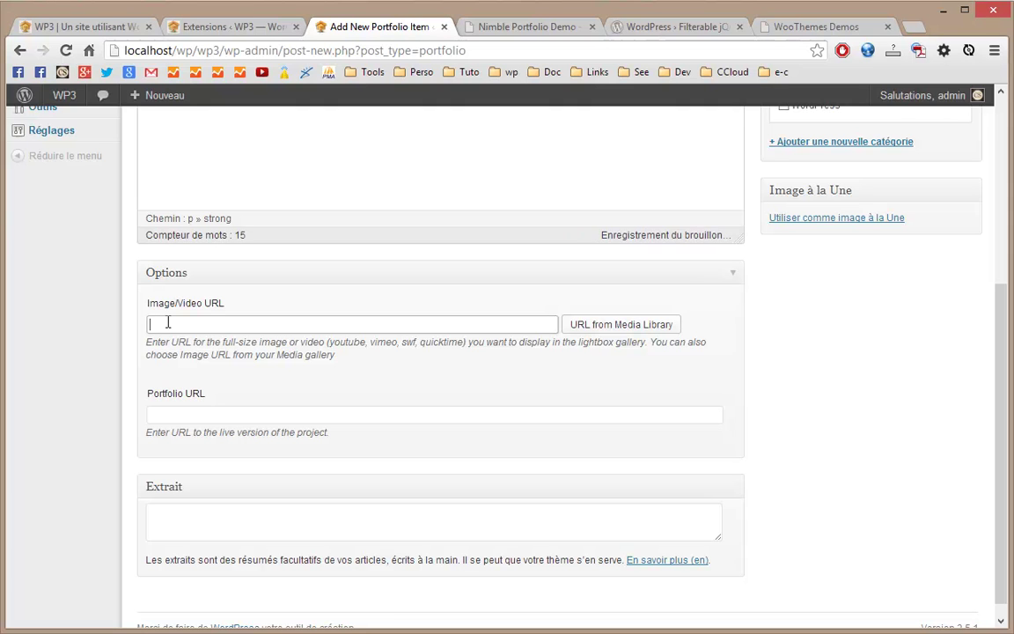
pyautogui.write('http://localhost/wp/wp3/wp-content/uploads/2013/05/codesscripts.jpg')
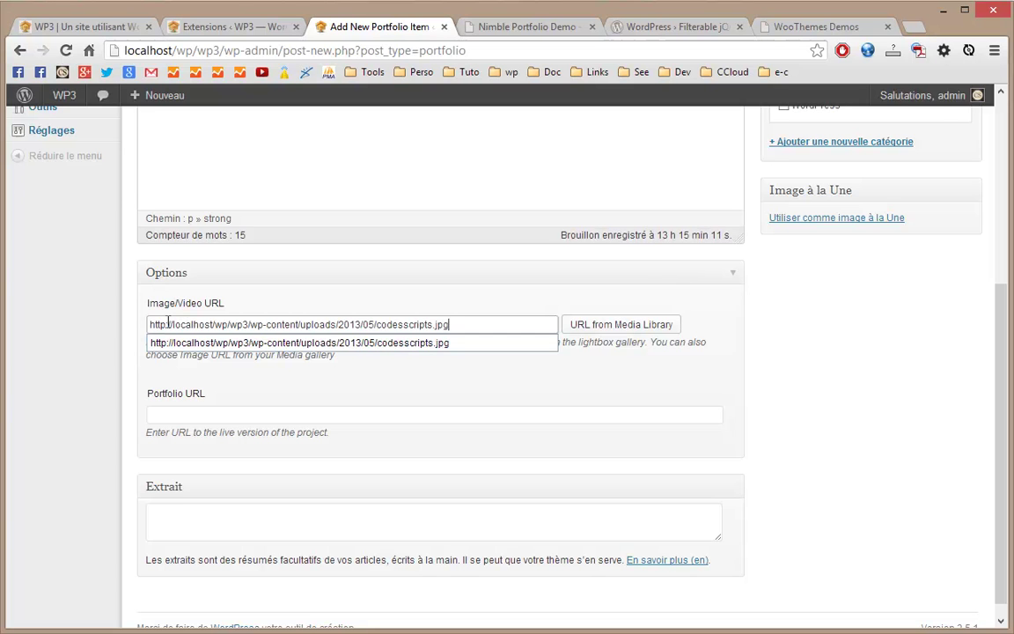
pyautogui.press('Down')
pyautogui.press('Return')
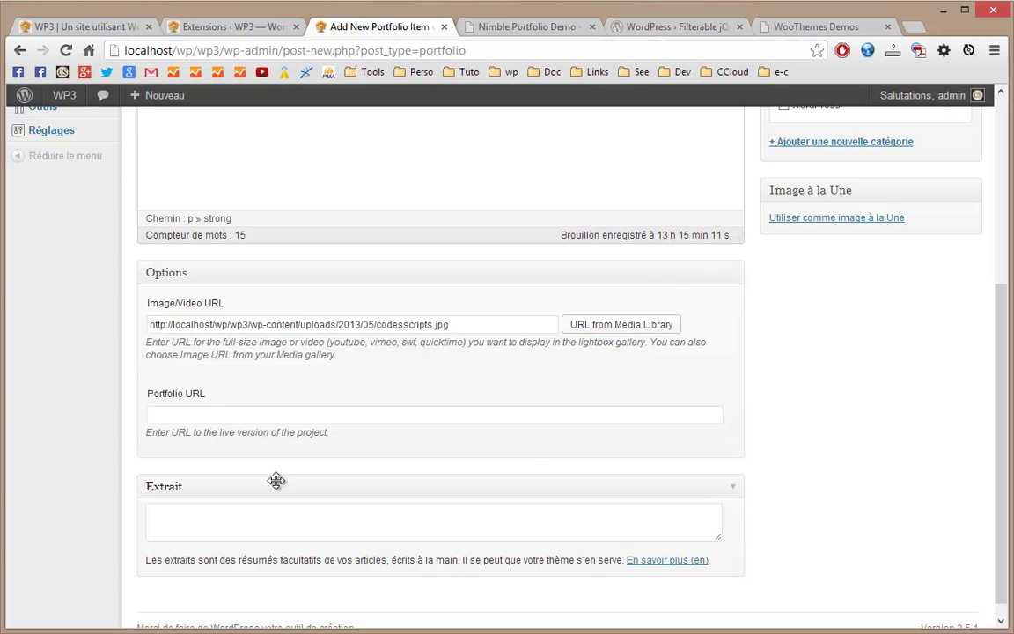
pyautogui.click(167, 410)
pyautogui.click(167, 410)
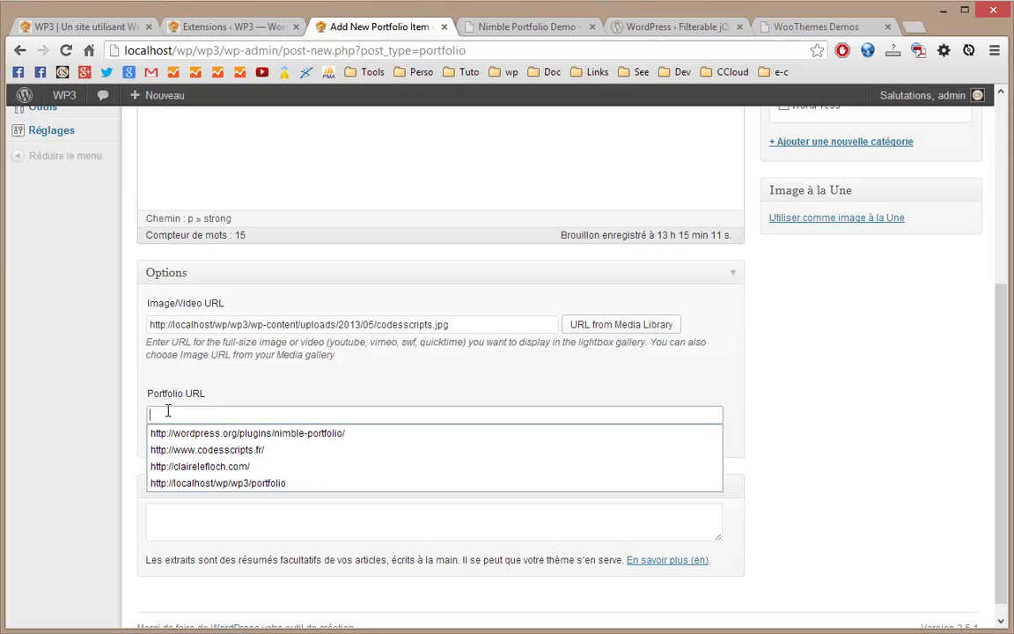
pyautogui.click(176, 451)
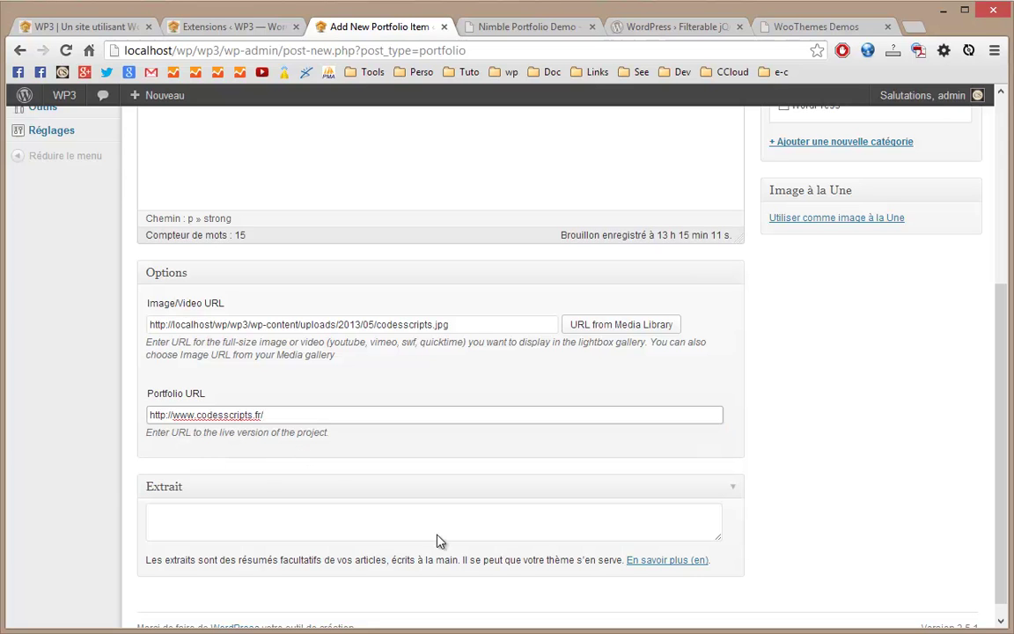
# Step: Set codesscripts.jpg from the media library as the Codesscripts item's featured image and publish the item
pyautogui.scroll(1, 864, 396)
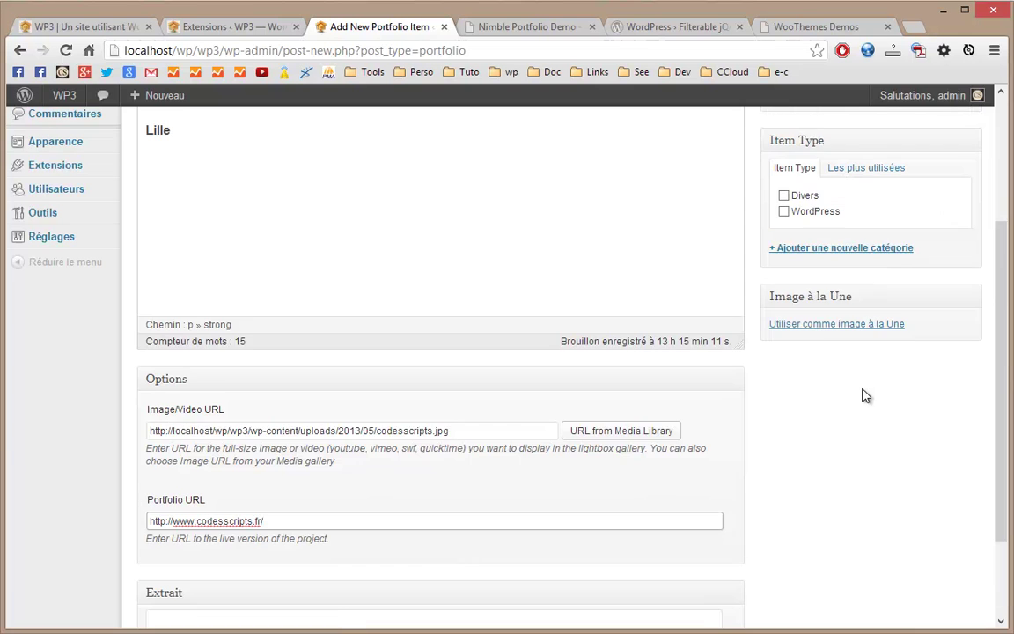
pyautogui.click(808, 332)
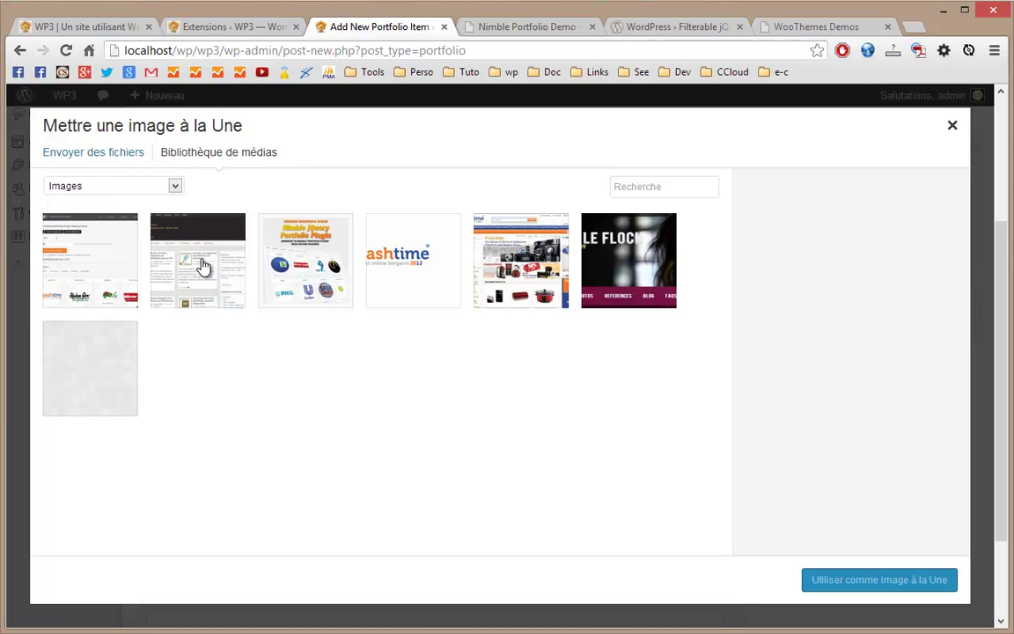
pyautogui.click(203, 266)
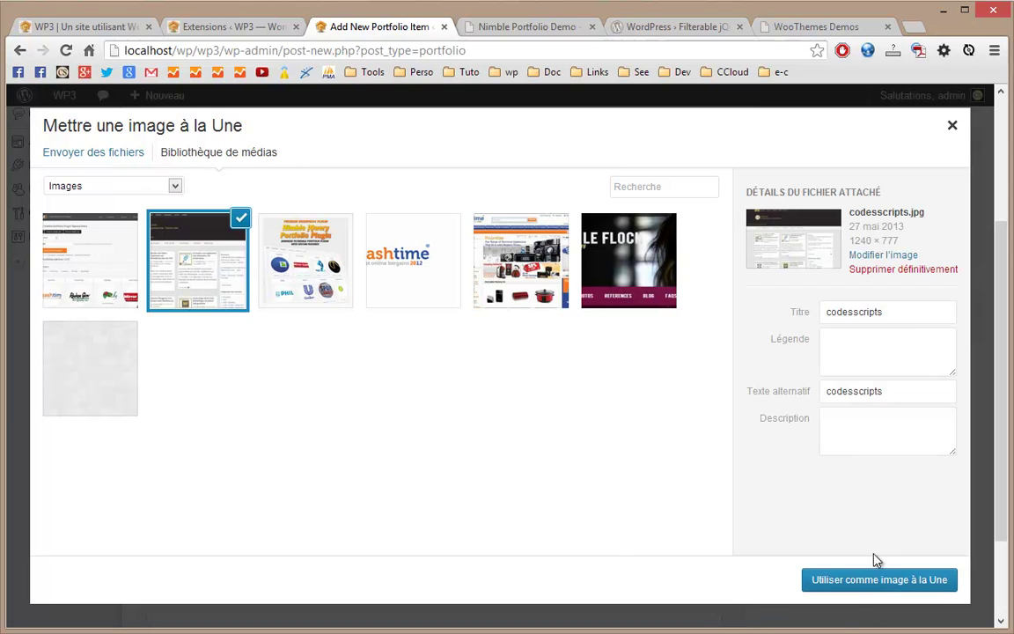
pyautogui.click(853, 581)
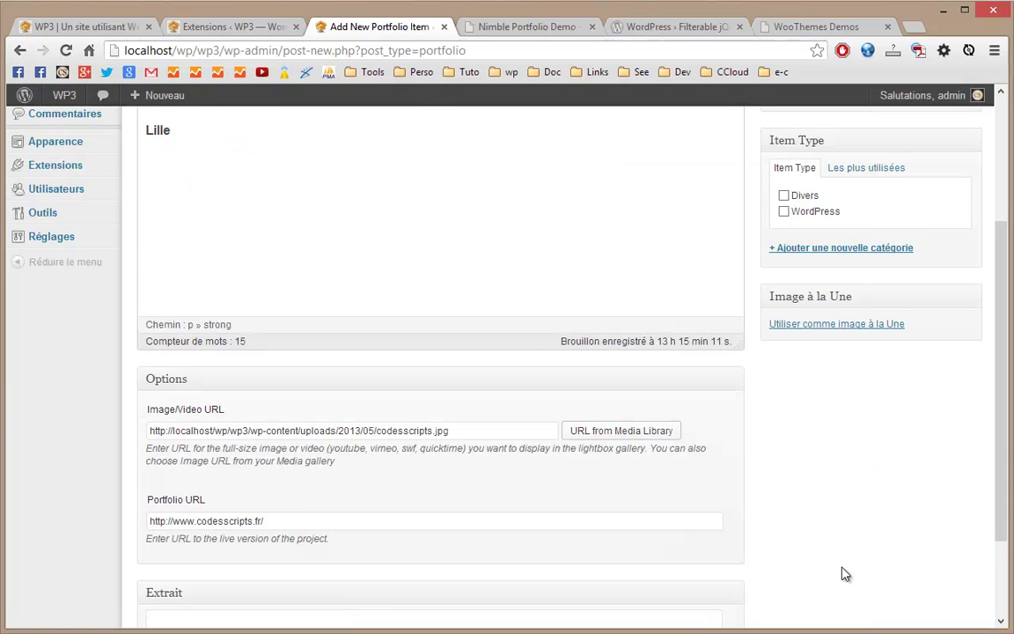
pyautogui.scroll(1, 803, 567)
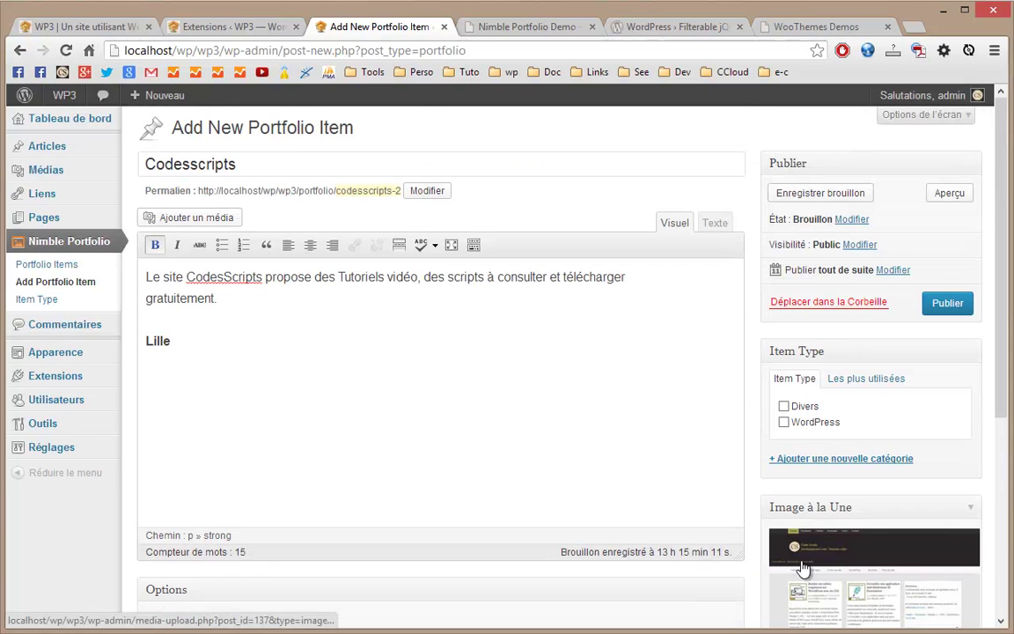
pyautogui.click(948, 315)
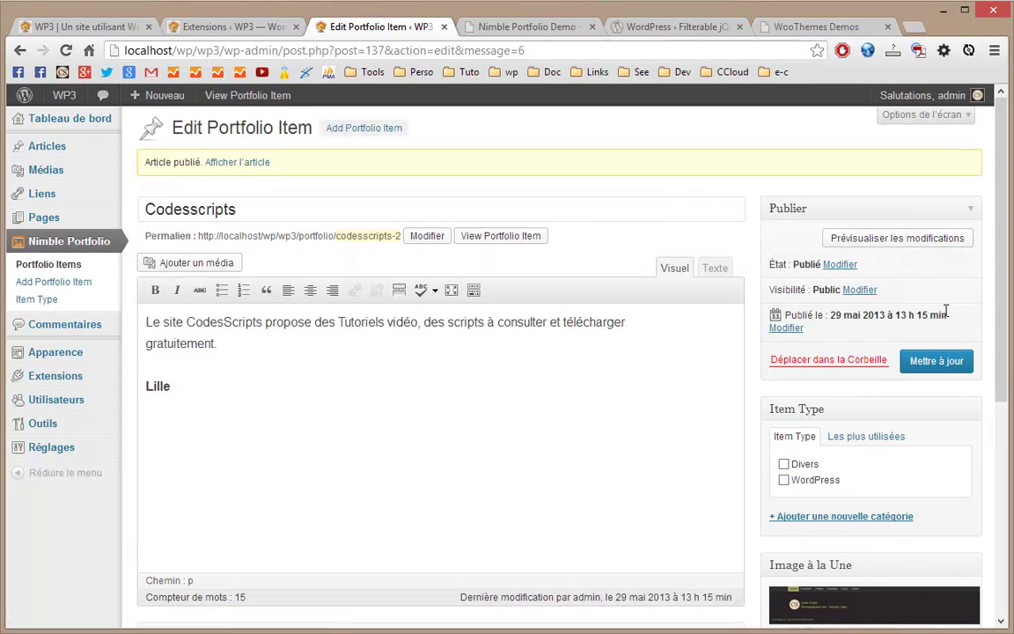
# Step: Start portfolio item "Nimble Portfolio" with body "This powerful portfolio plugin is highly suitable to showcase your work / portfolio and group them nicely under jQuery powered tabs."
pyautogui.click(345, 130)
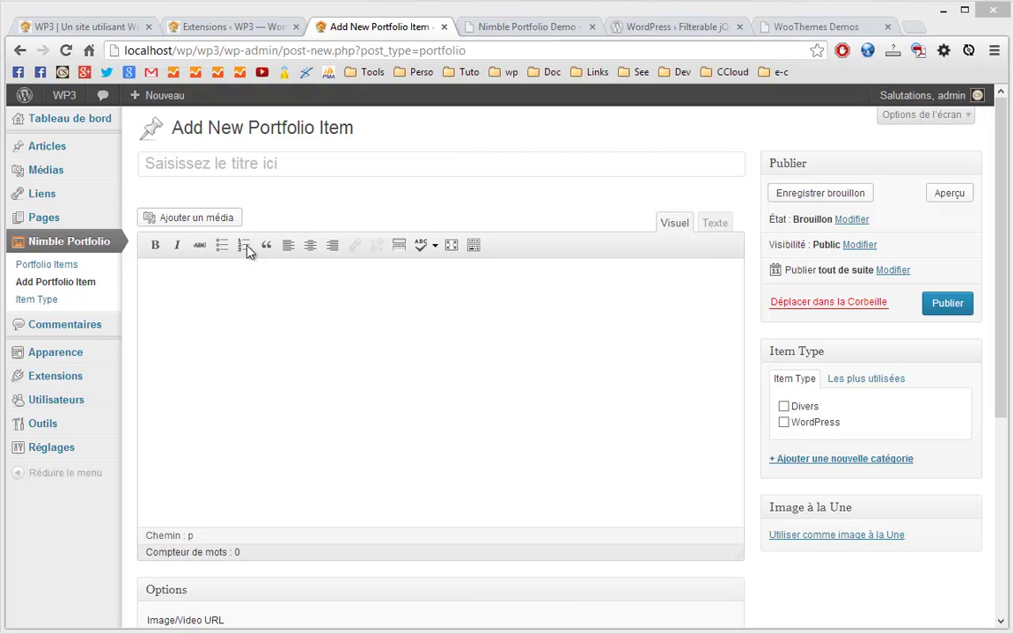
pyautogui.click(171, 162)
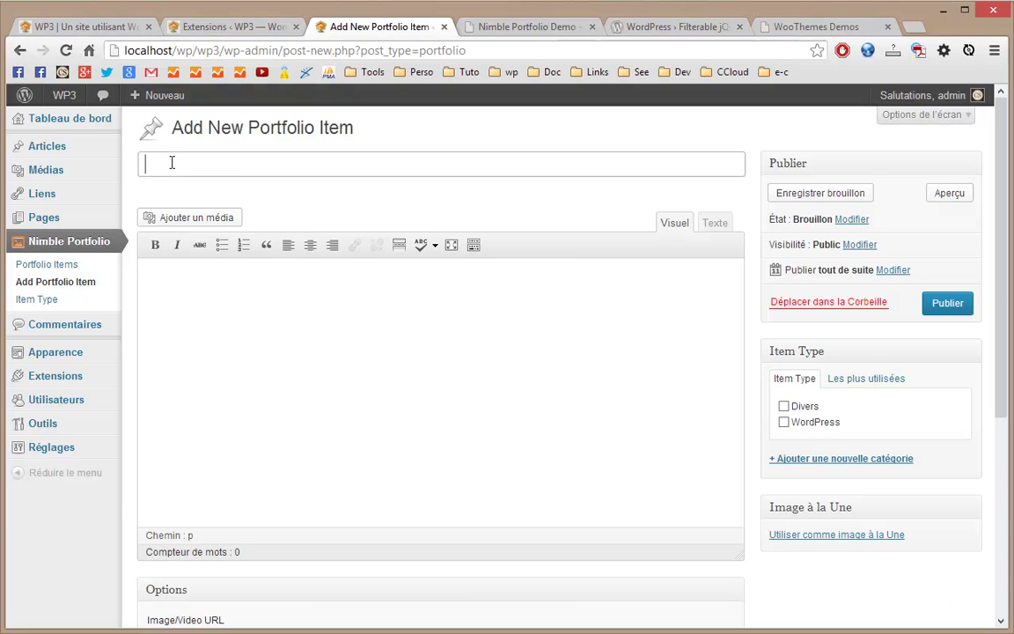
pyautogui.write('Nimble Portfolio')
pyautogui.click(197, 290)
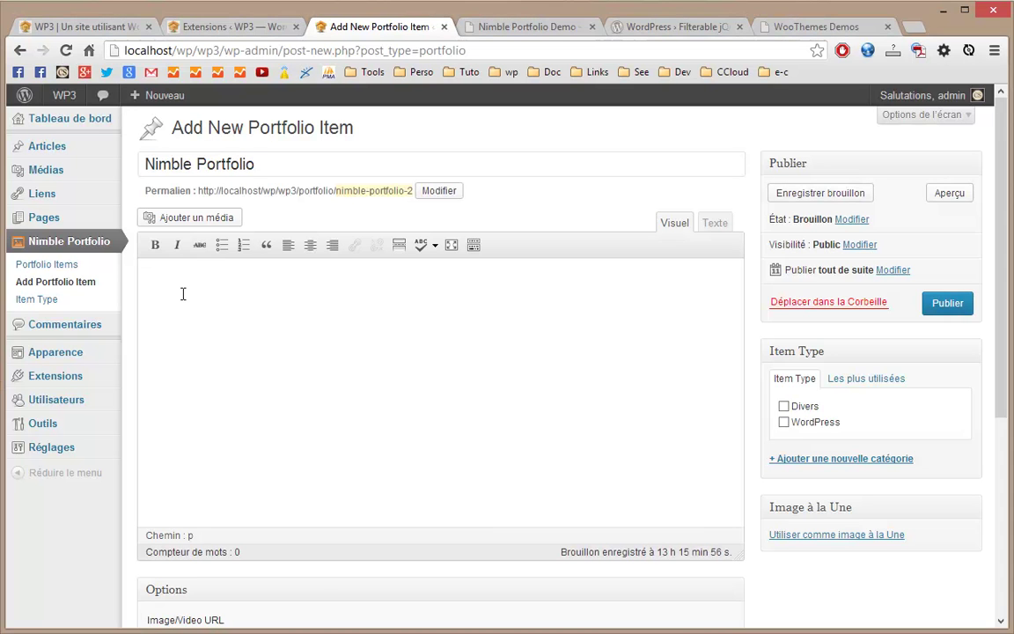
pyautogui.write('This powerful portfolio plugin is highly suitable to showcase your work / portfolio and group them nicely under jQuery powered tabs.')
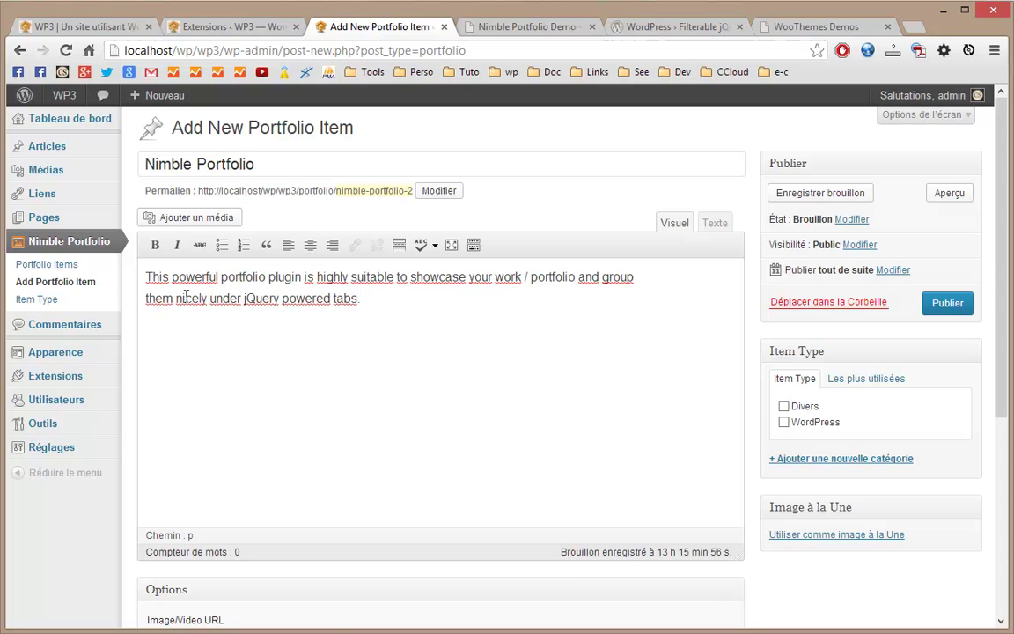
# Step: Set nimble-portfolio-premium1-300x300.jpg as the Nimble Portfolio item's featured image and assign the item type Divers
pyautogui.click(837, 534)
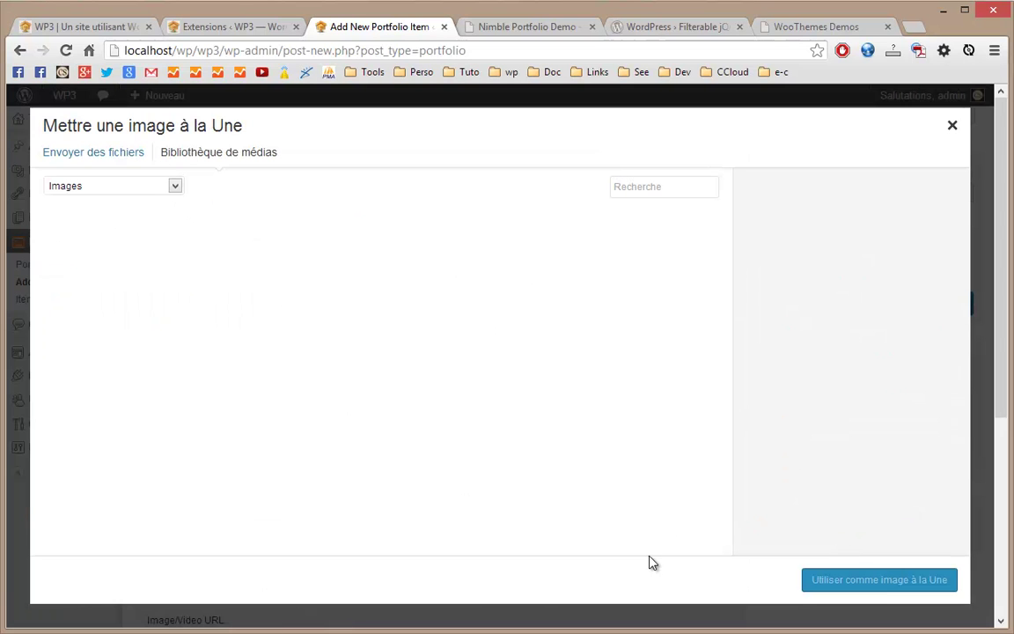
pyautogui.click(287, 247)
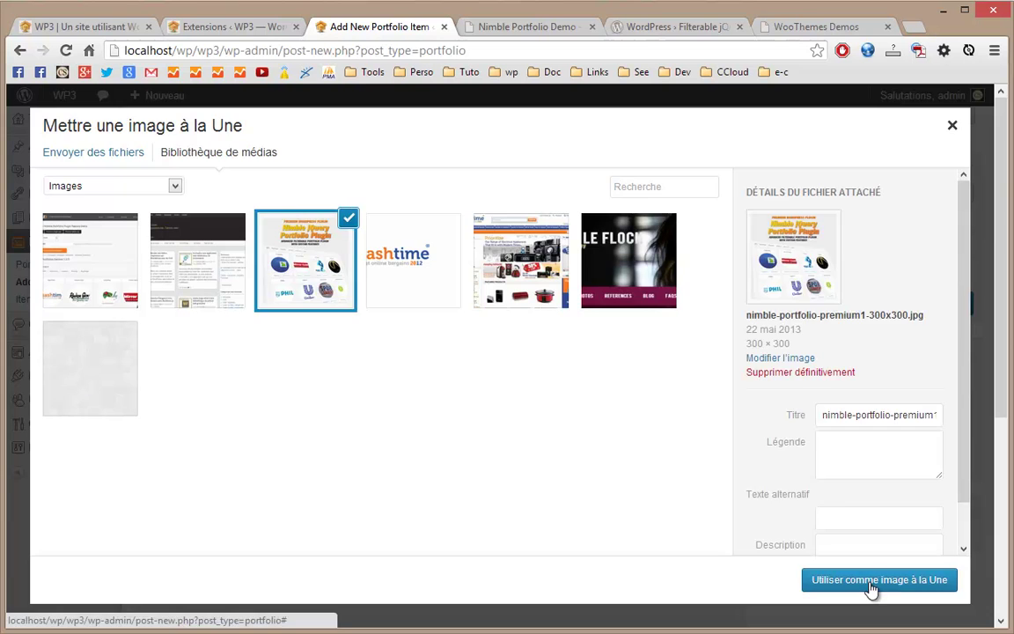
pyautogui.click(876, 581)
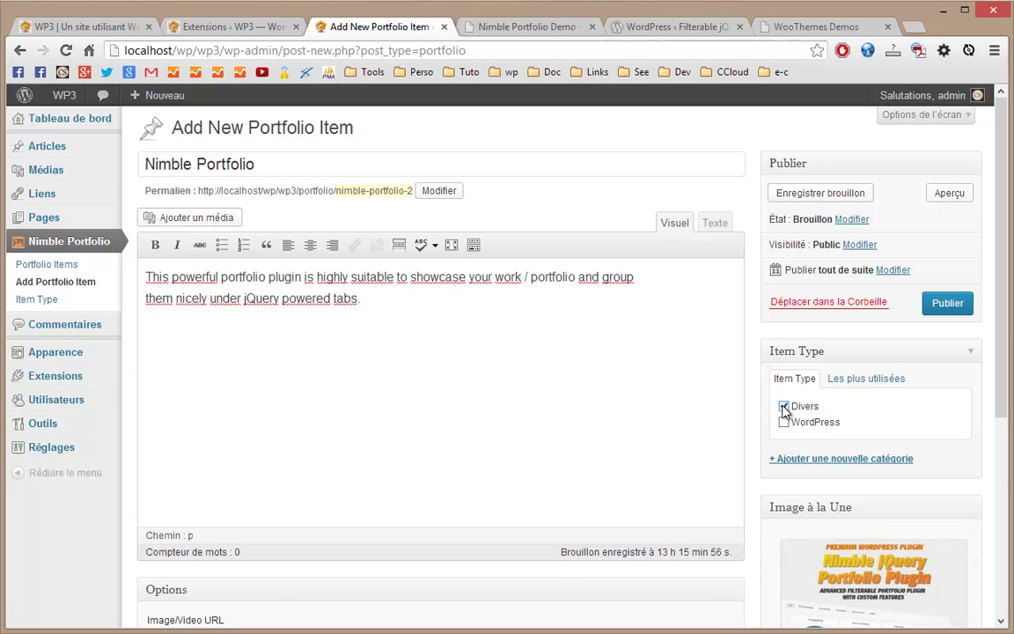
pyautogui.scroll(-4, 772, 515)
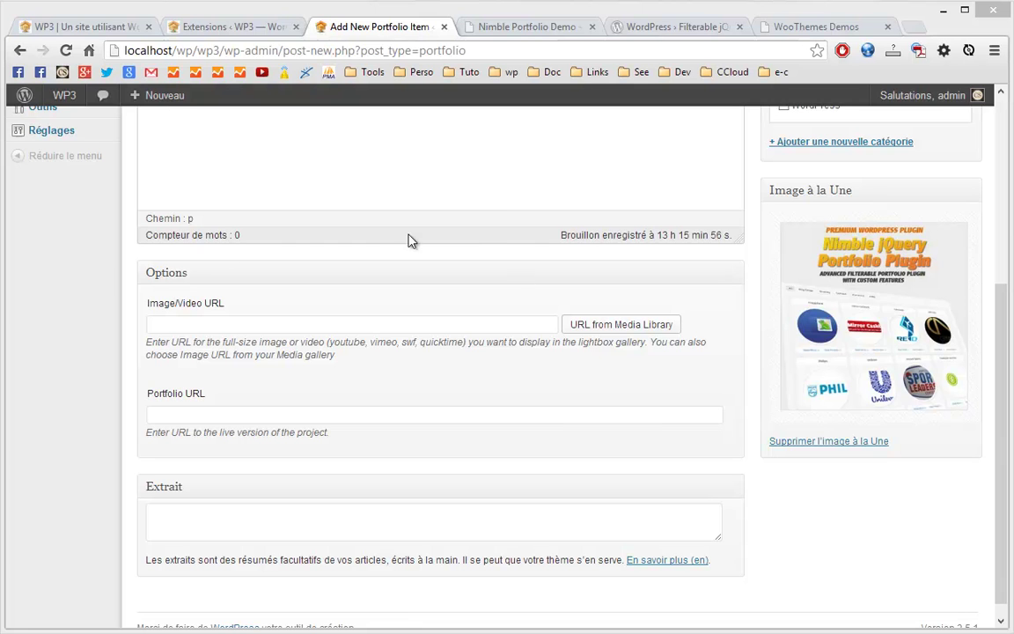
pyautogui.click(156, 319)
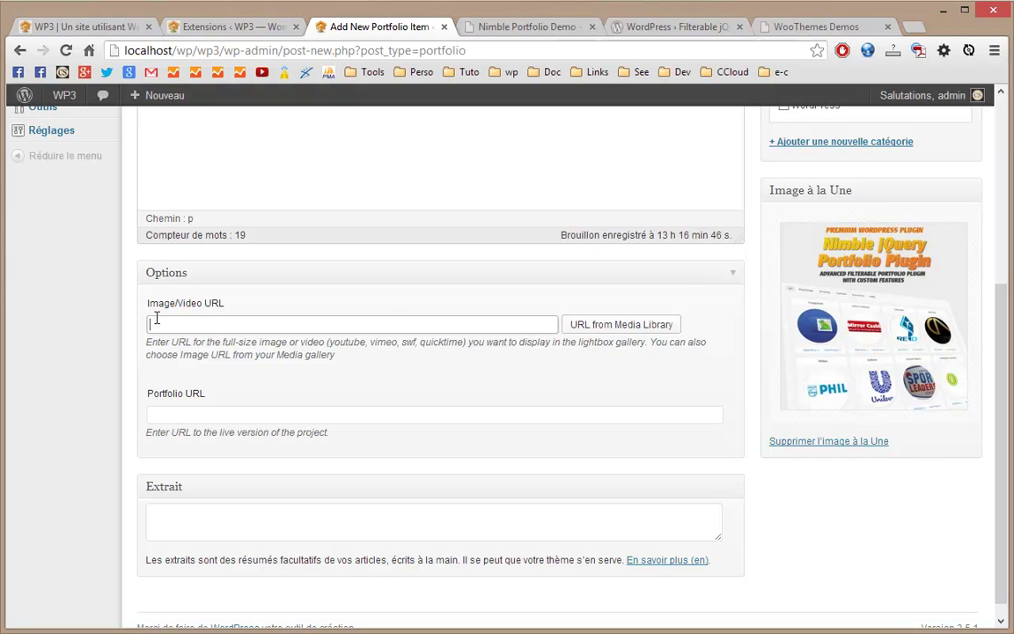
pyautogui.write('http://localhost/wp/wp3/wp-content/uploads/2013/05/nimble3.jpg')
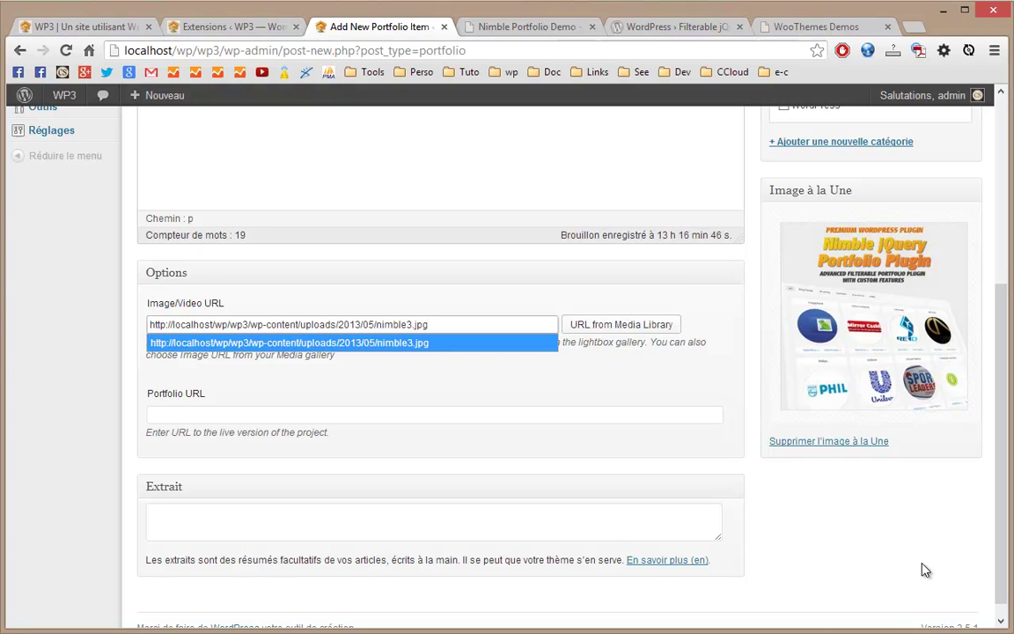
pyautogui.scroll(3, 888, 588)
pyautogui.scroll(2, 889, 588)
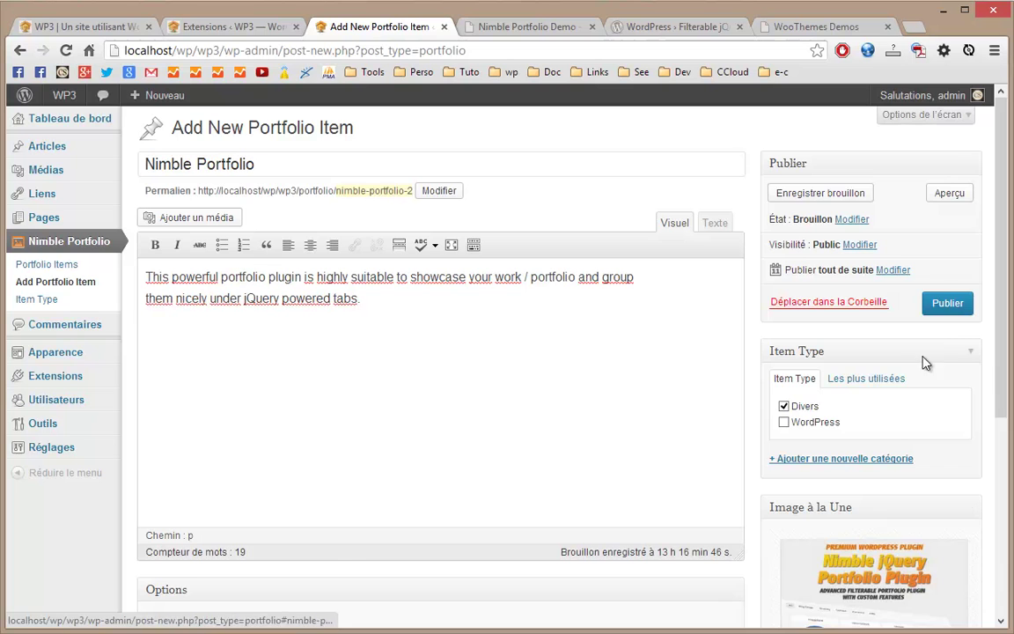
pyautogui.click(947, 305)
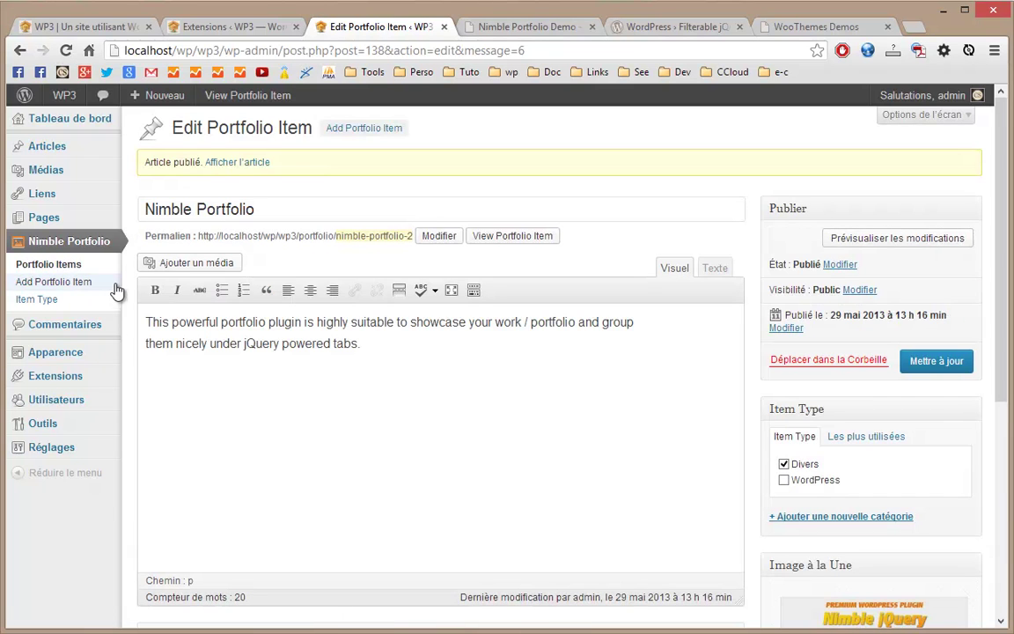
# Step: Reopen the Codesscripts portfolio item, assign it the item type WordPress and update it
pyautogui.click(52, 268)
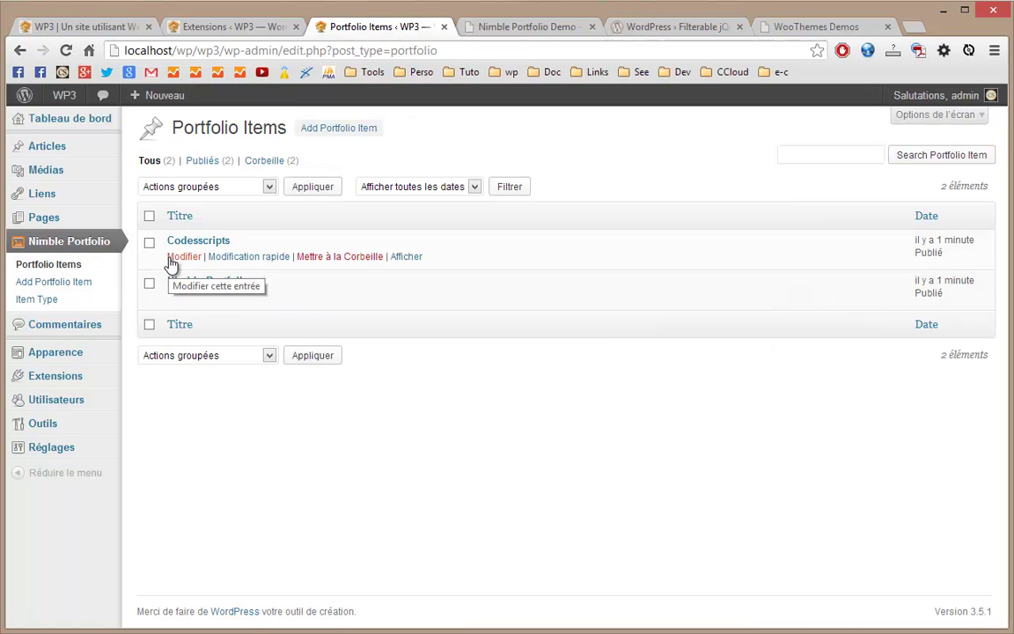
pyautogui.click(172, 257)
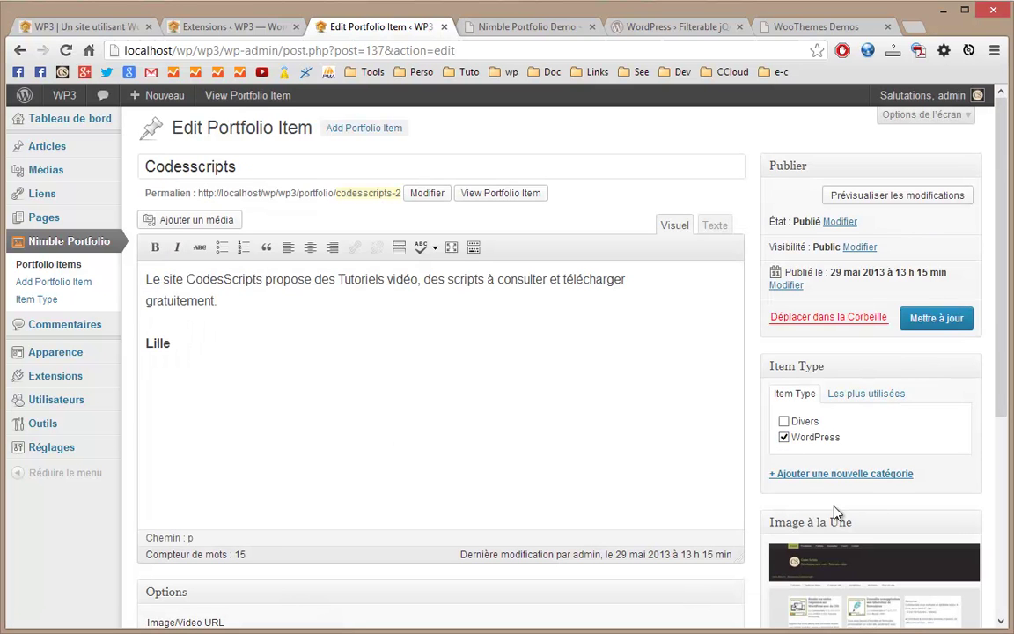
pyautogui.click(920, 322)
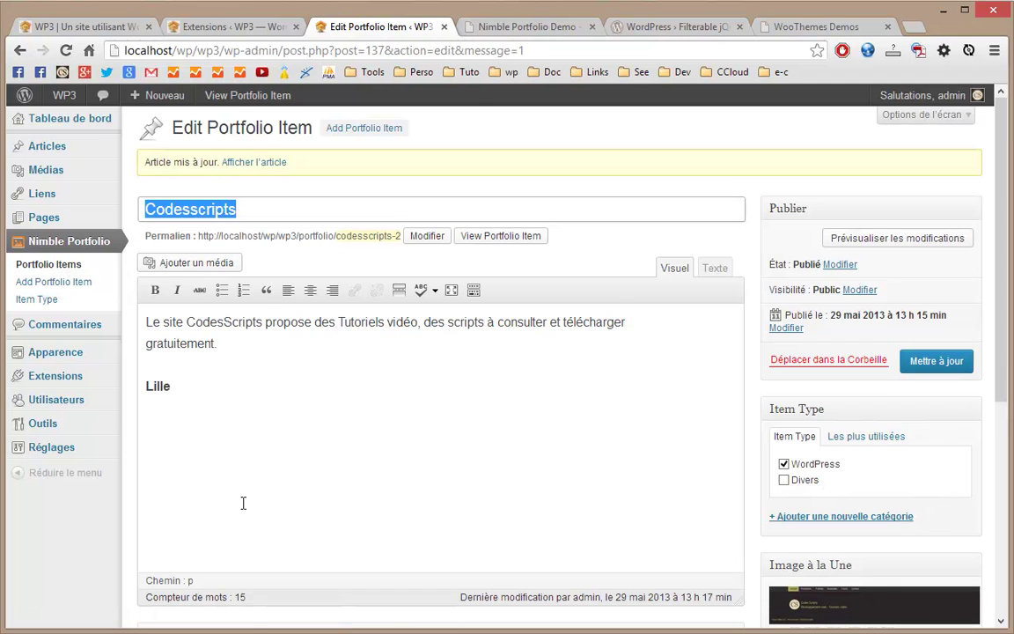
# Step: Check the Image/Video URL and Portfolio URL in the Codesscripts item's options
pyautogui.click(242, 502)
pyautogui.scroll(-5, 243, 502)
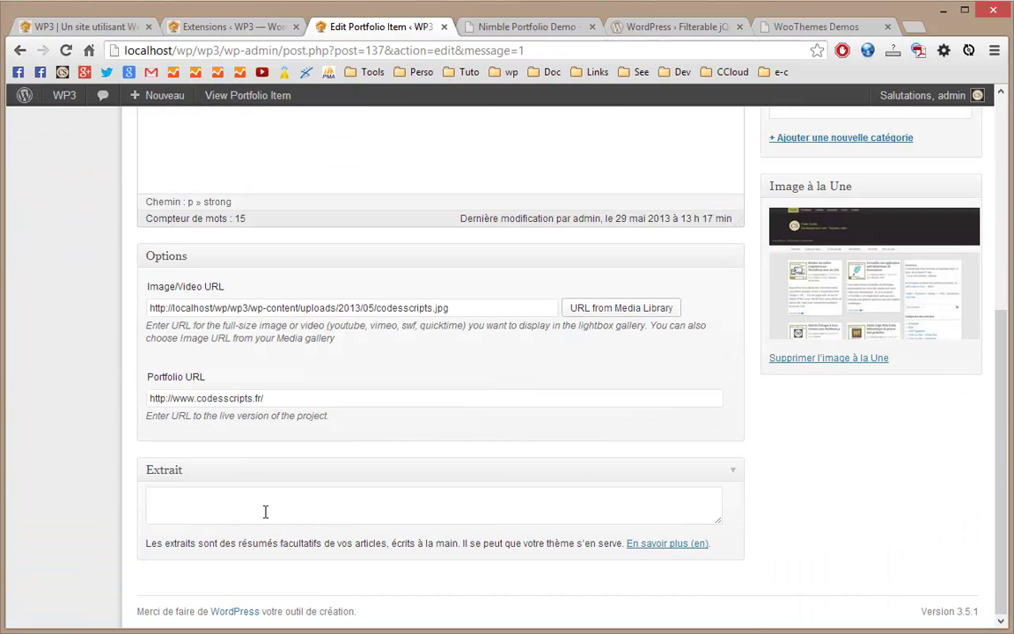
pyautogui.click(281, 310)
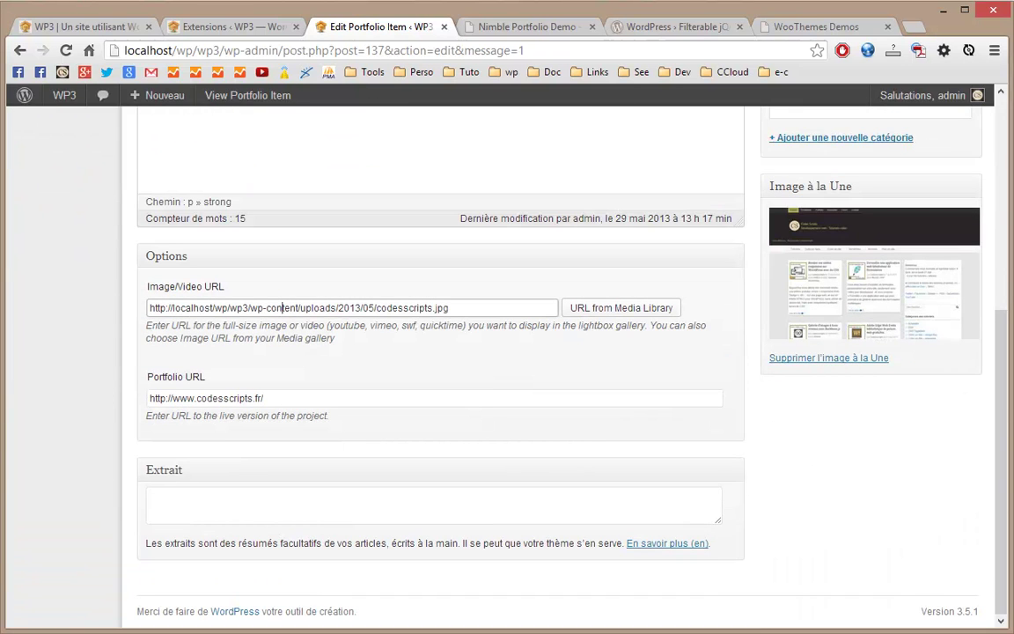
# Step: Reload the WP3 site's front page and open its Portfolio page to view the published items
pyautogui.click(53, 30)
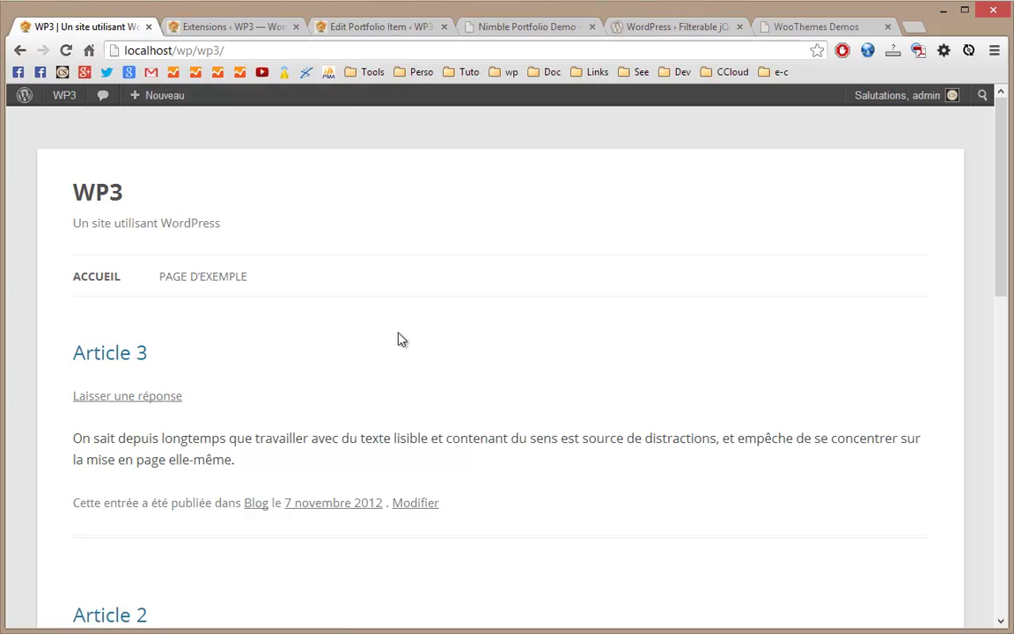
pyautogui.press('F5')
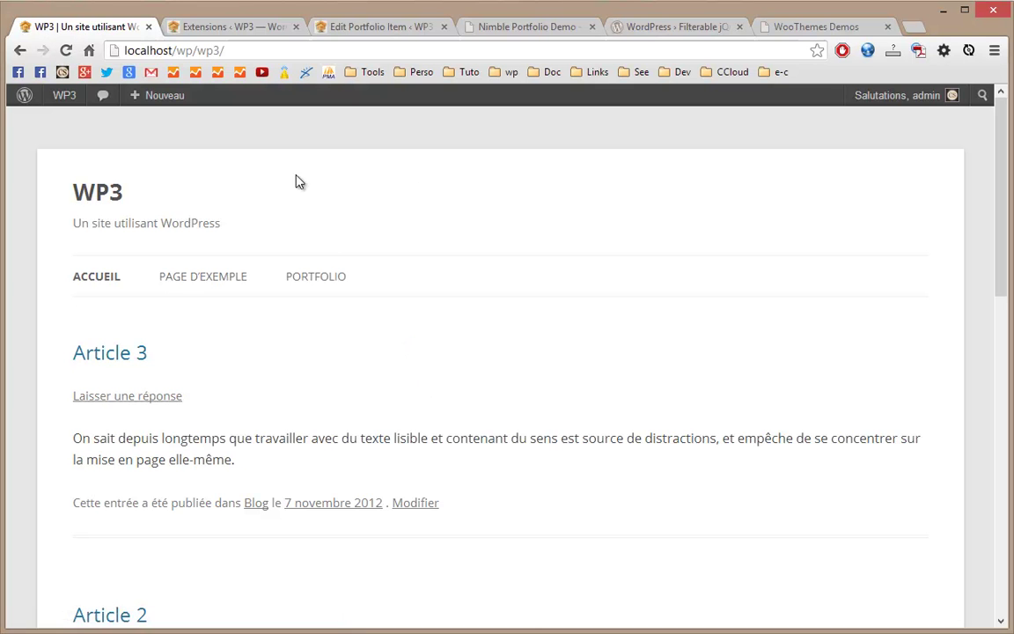
pyautogui.click(316, 277)
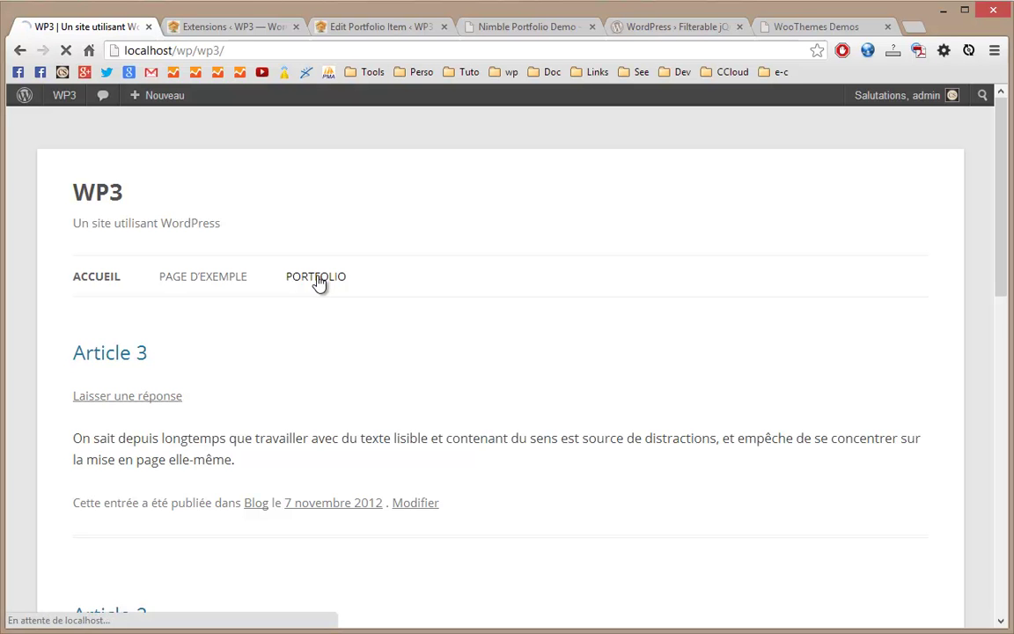
pyautogui.scroll(-2, 319, 282)
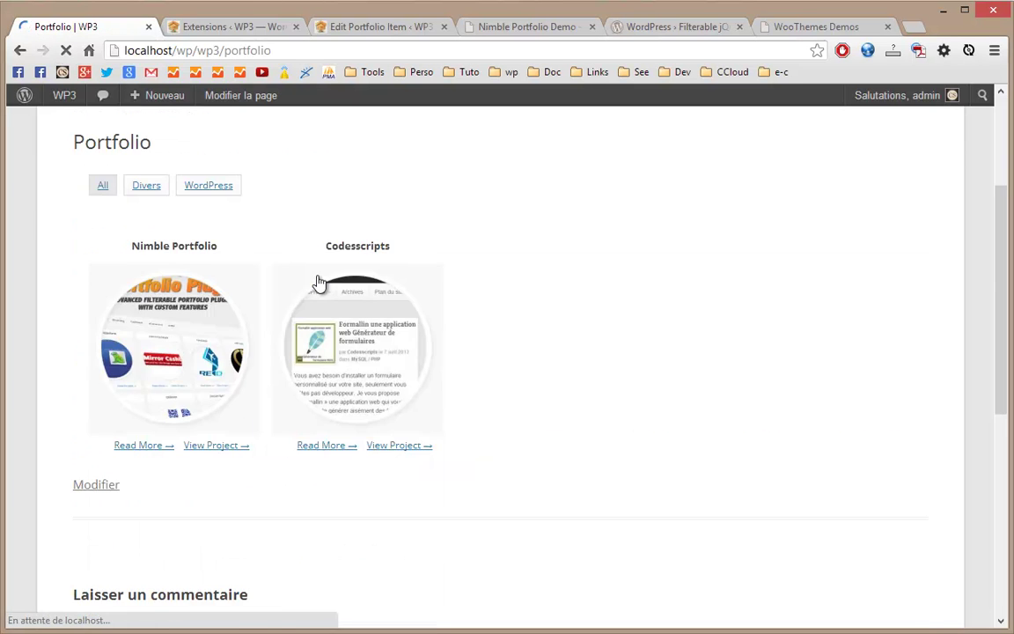
pyautogui.scroll(1, 318, 281)
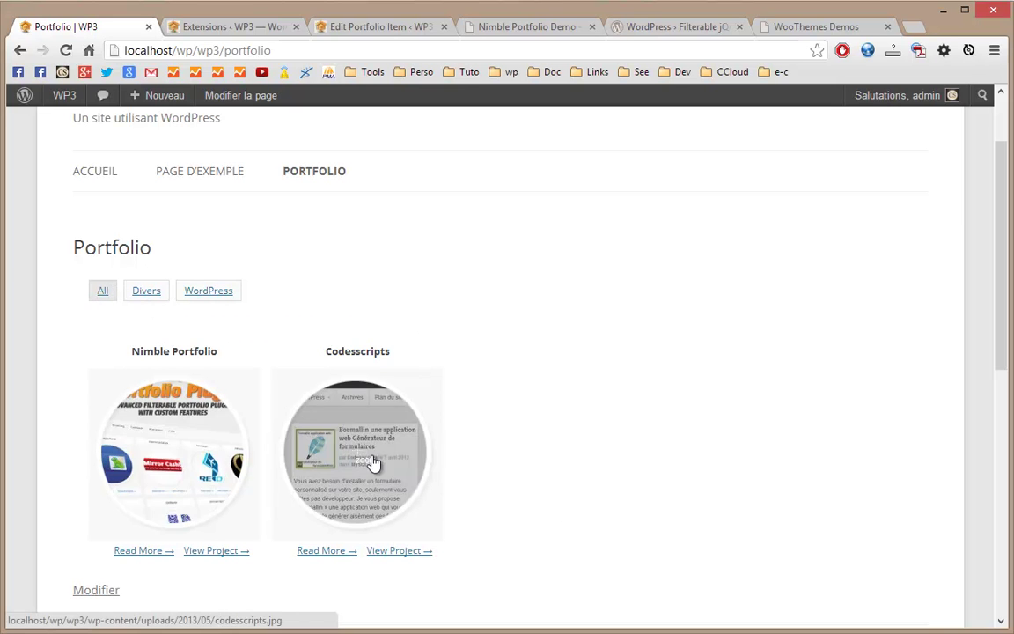
# Step: Filter the portfolio by Divers and by WordPress, and show all items again
pyautogui.click(146, 296)
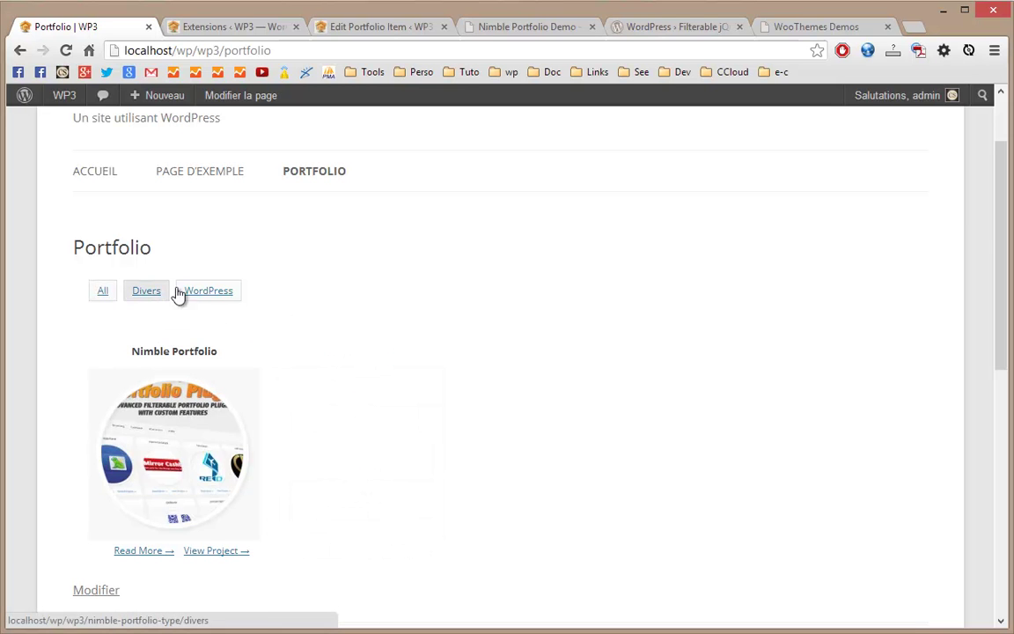
pyautogui.click(216, 297)
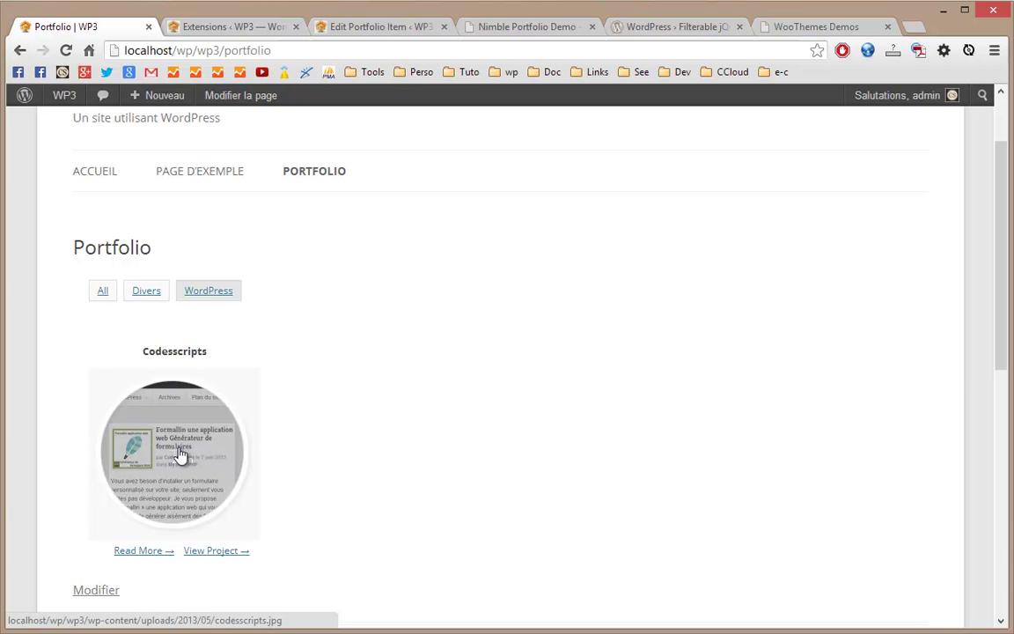
pyautogui.click(101, 296)
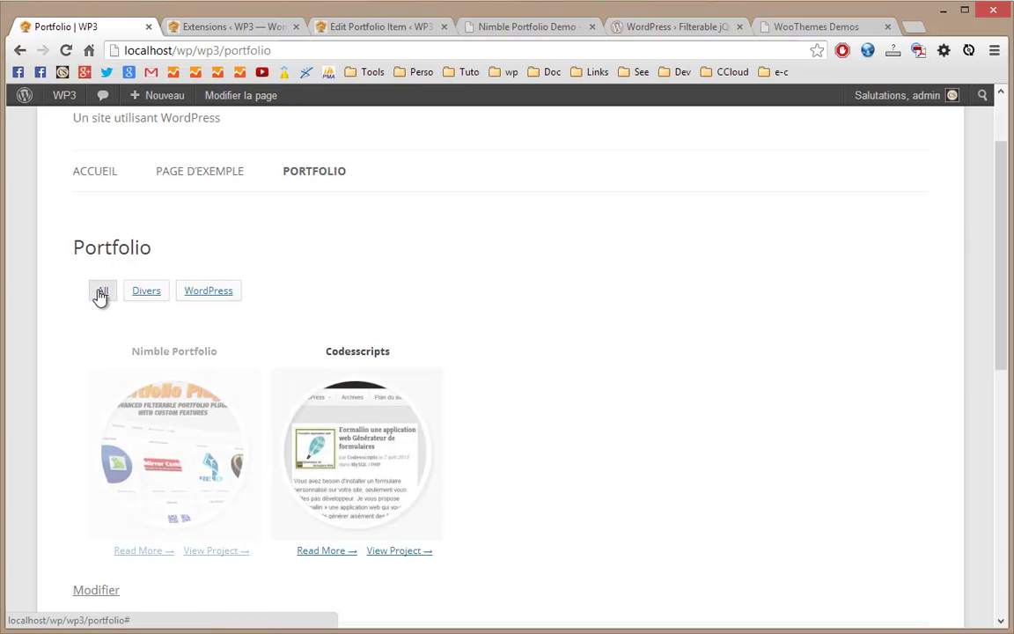
# Step: Preview the Nimble Portfolio image in the lightbox, switch to the Codesscripts image and close the lightbox
pyautogui.scroll(-3, 114, 312)
pyautogui.click(169, 242)
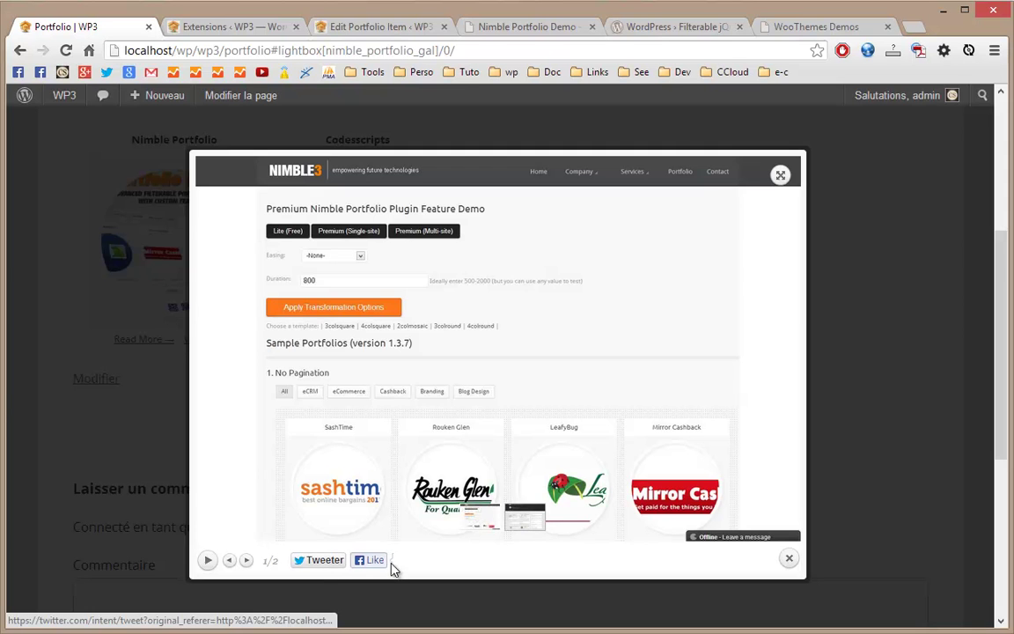
pyautogui.click(518, 525)
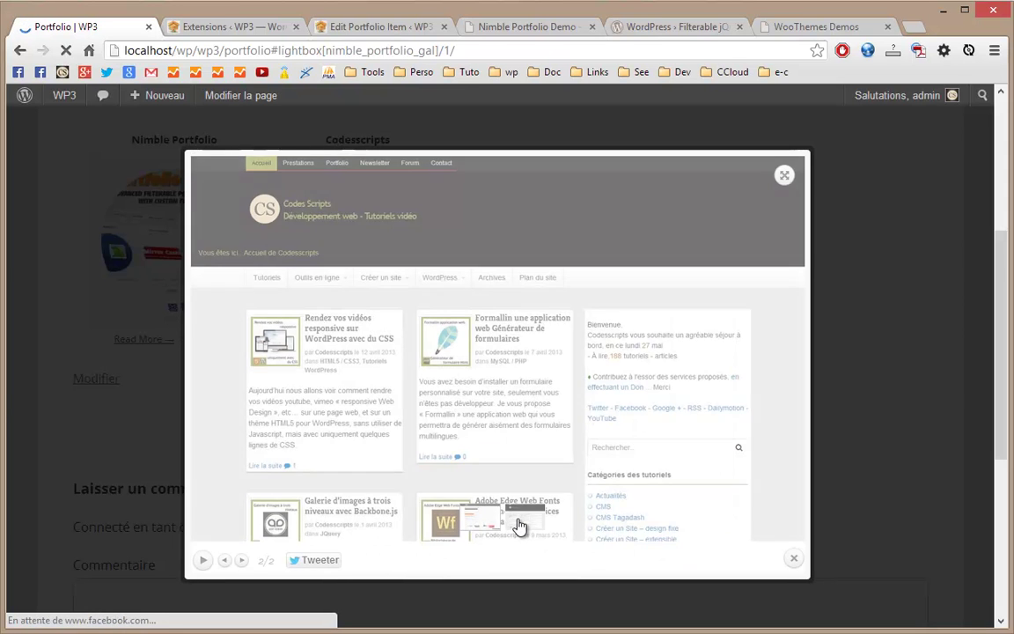
pyautogui.click(860, 380)
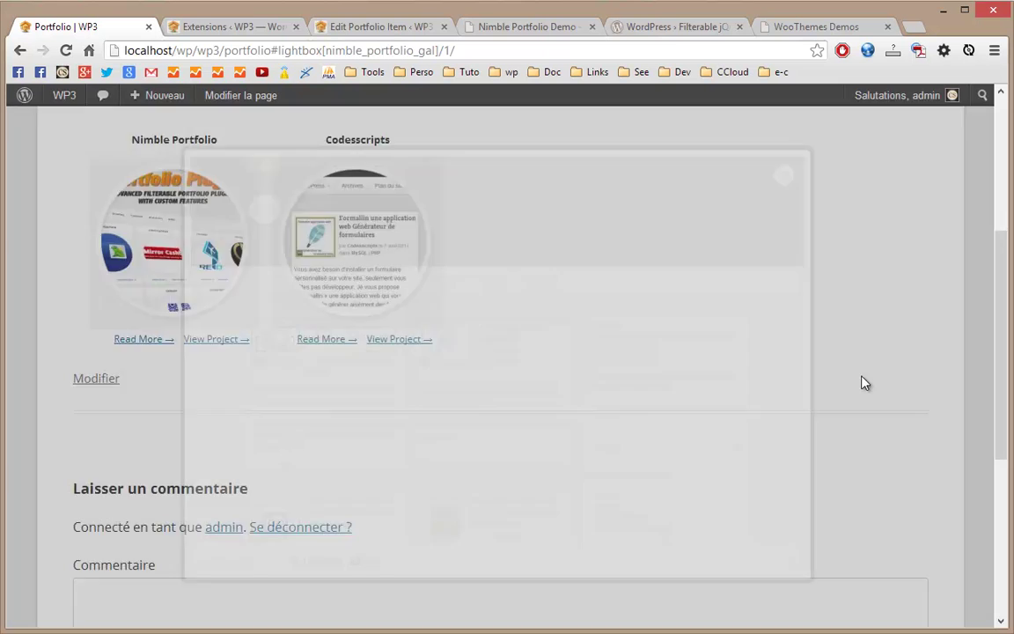
# Step: View the Nimble Portfolio item's Read More page and return to the portfolio
pyautogui.click(136, 341)
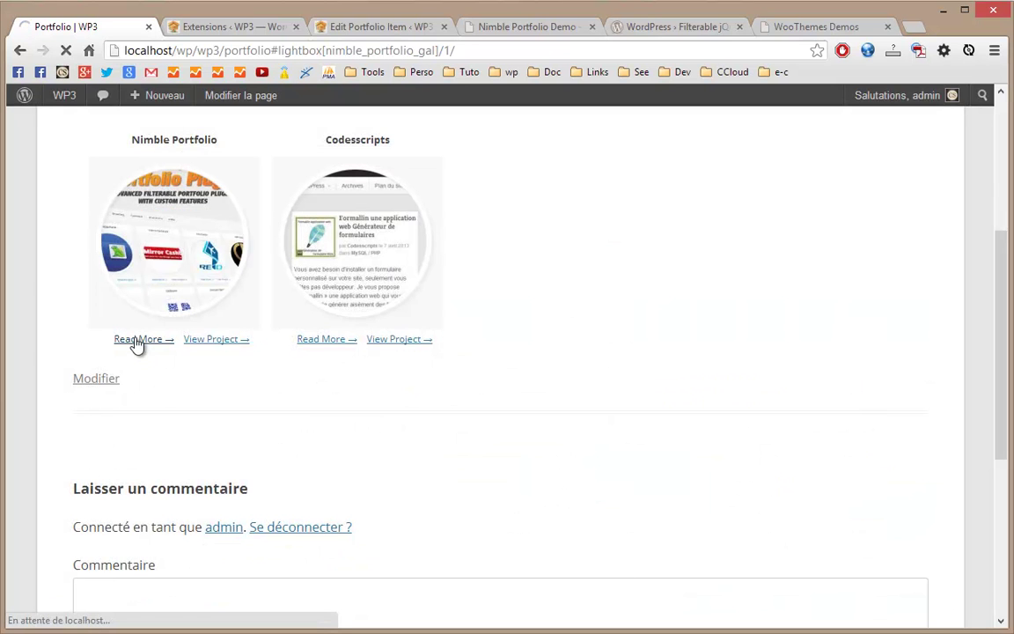
pyautogui.scroll(-3, 135, 346)
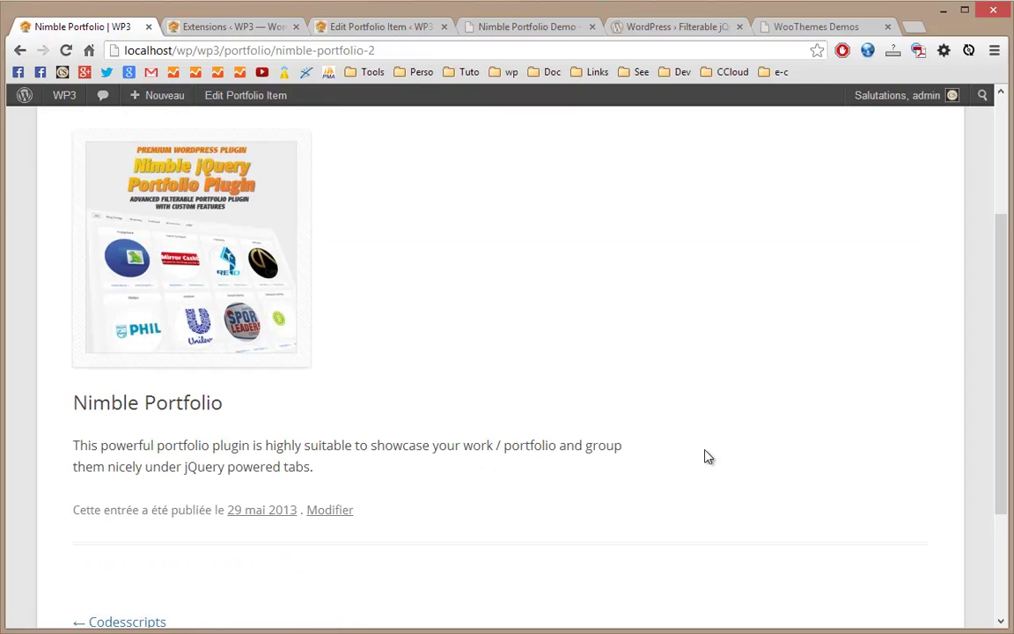
pyautogui.scroll(3, 708, 456)
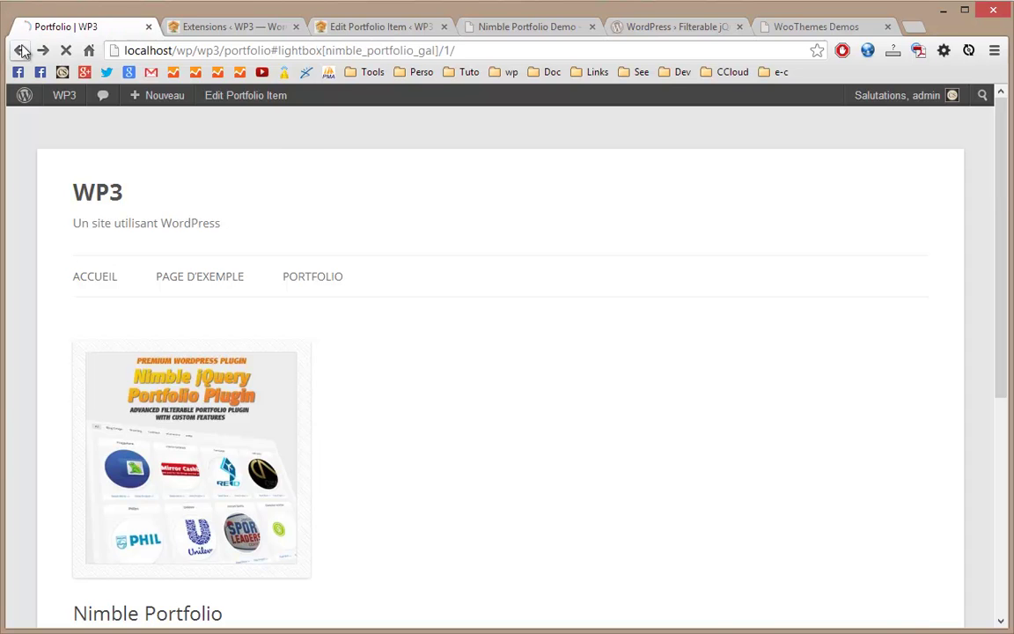
pyautogui.click(21, 50)
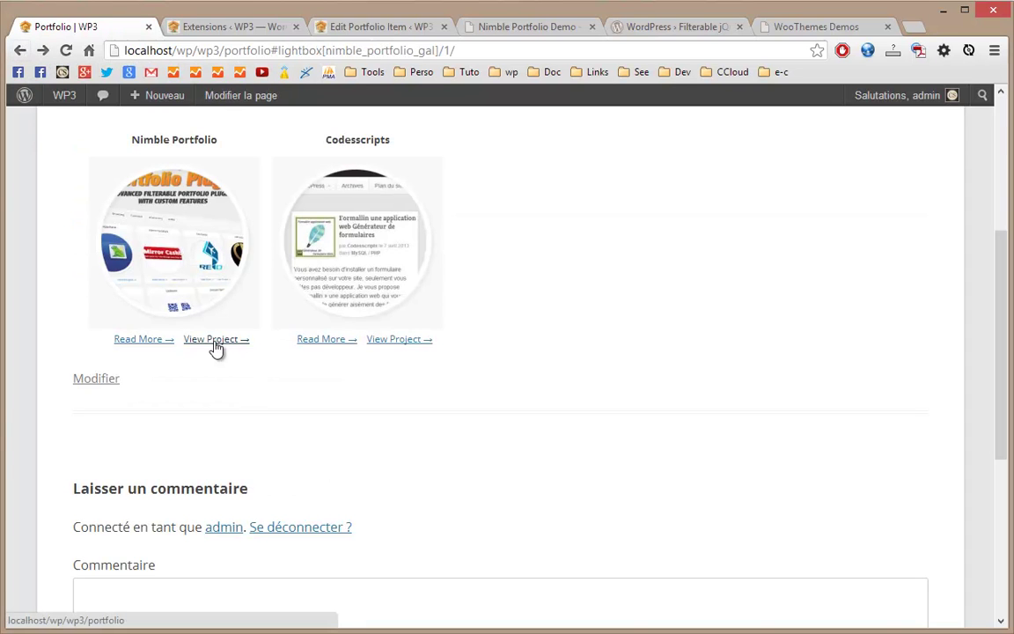
# Step: View the Codesscripts item's Read More page with its image and description, and return to the portfolio
pyautogui.click(331, 343)
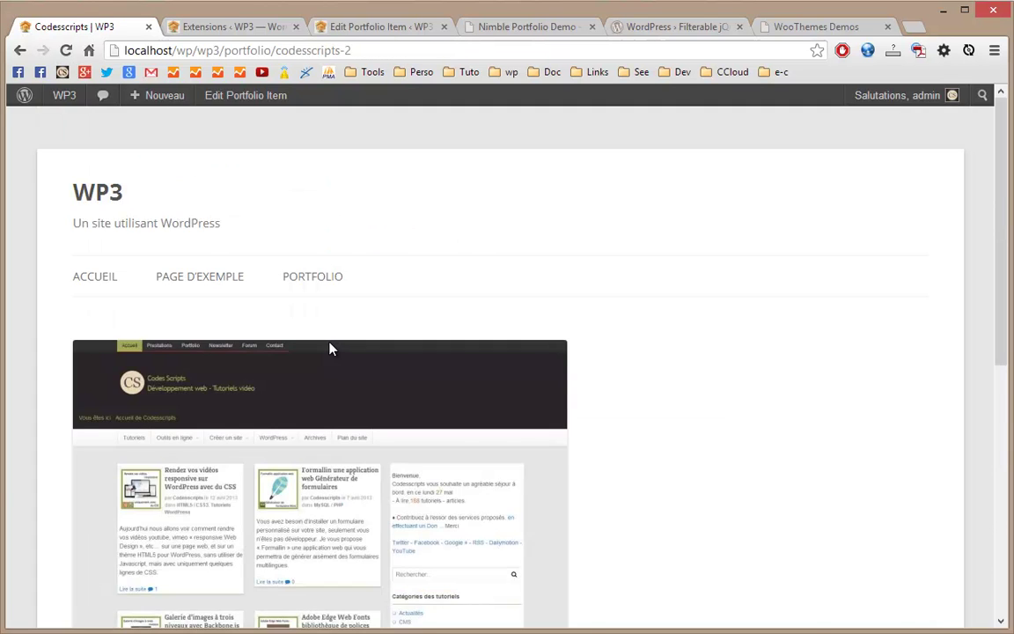
pyautogui.scroll(-4, 331, 349)
pyautogui.scroll(1, 331, 350)
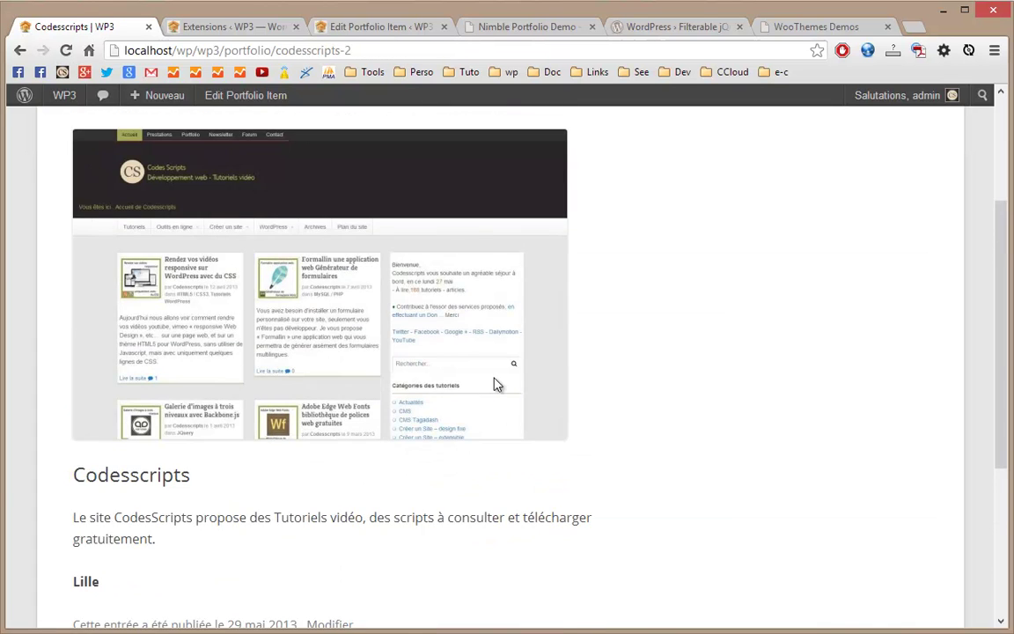
pyautogui.scroll(3, 444, 345)
pyautogui.click(20, 50)
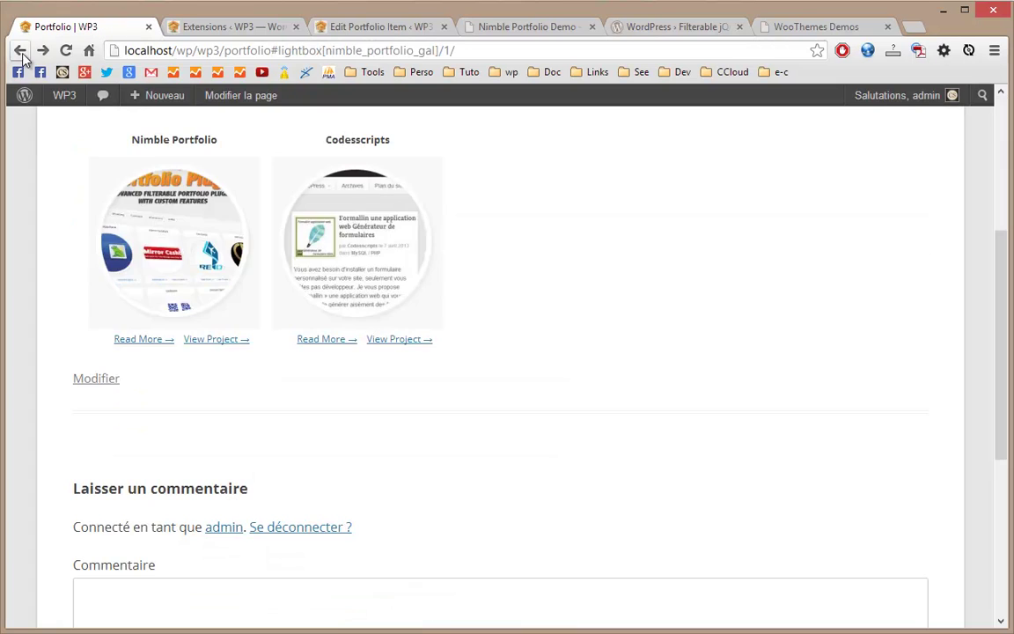
# Step: Test the Codesscripts item's View Project link by looking through the live site, and return to the portfolio
pyautogui.click(386, 341)
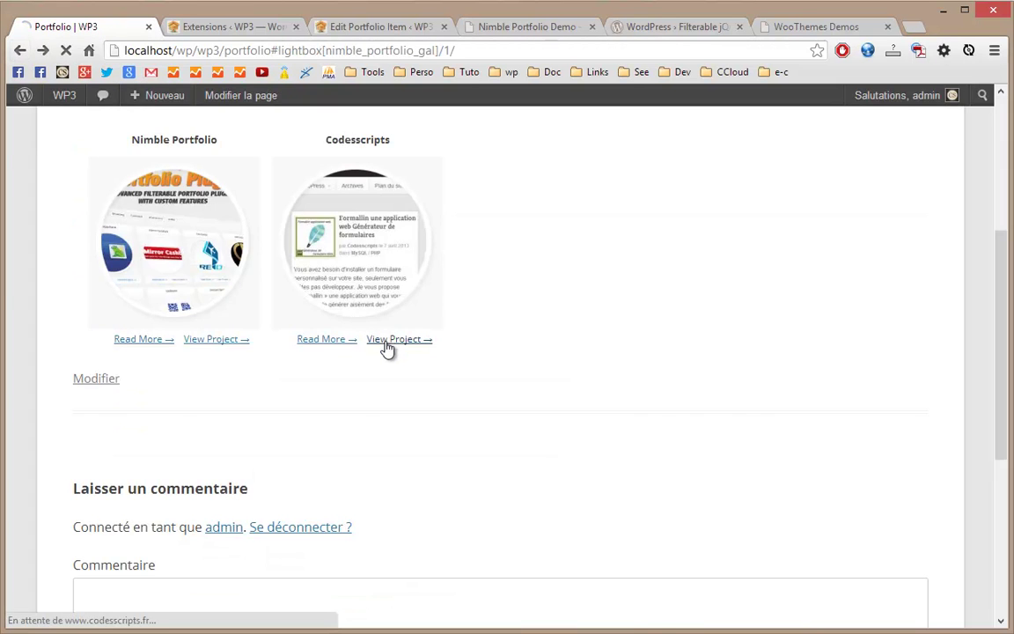
pyautogui.scroll(-5, 376, 319)
pyautogui.scroll(5, 376, 318)
pyautogui.click(20, 50)
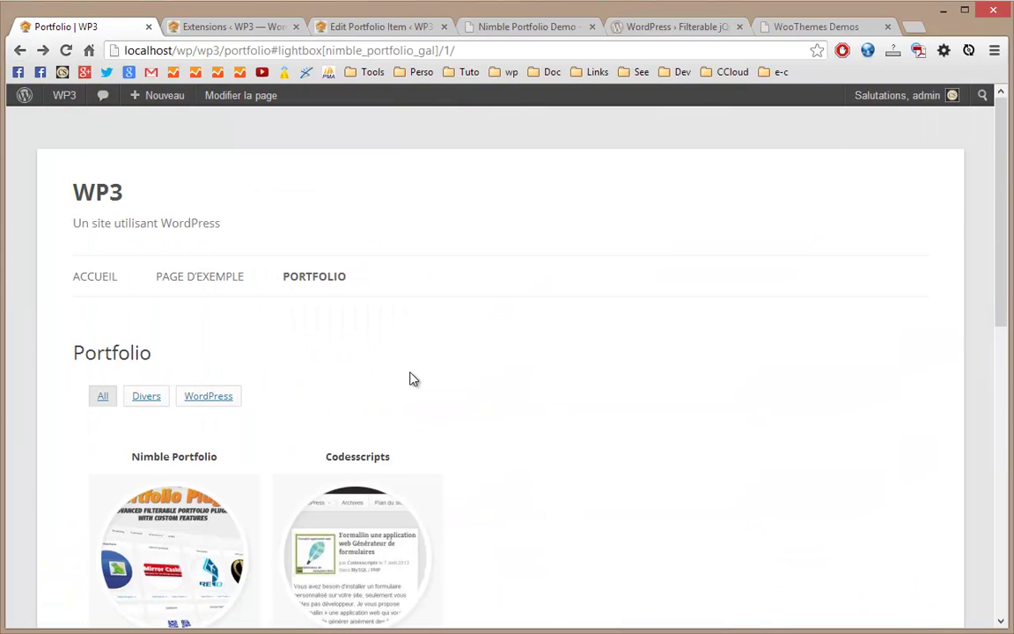
pyautogui.click(395, 415)
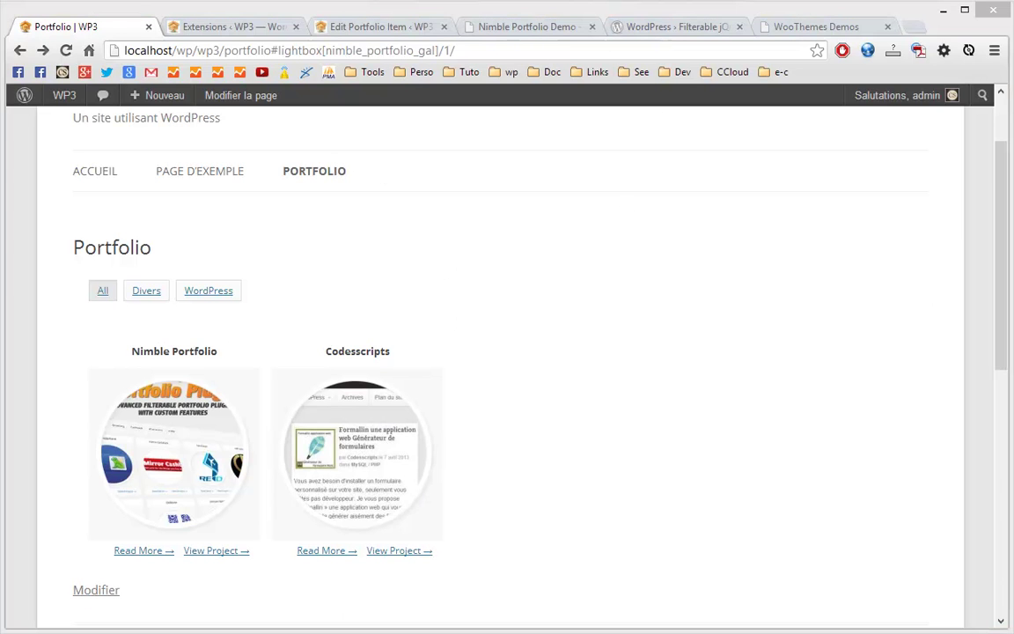
pyautogui.hotkey('ctrl', '3')
pyautogui.write('http://youtu.be/Qdd3XLu4QpU')
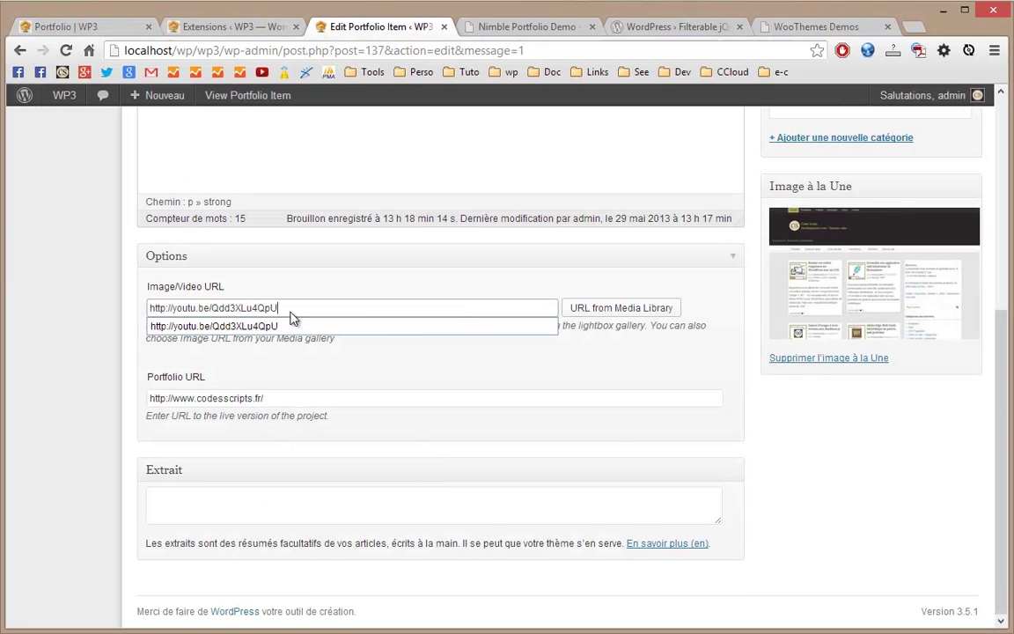
pyautogui.click(795, 490)
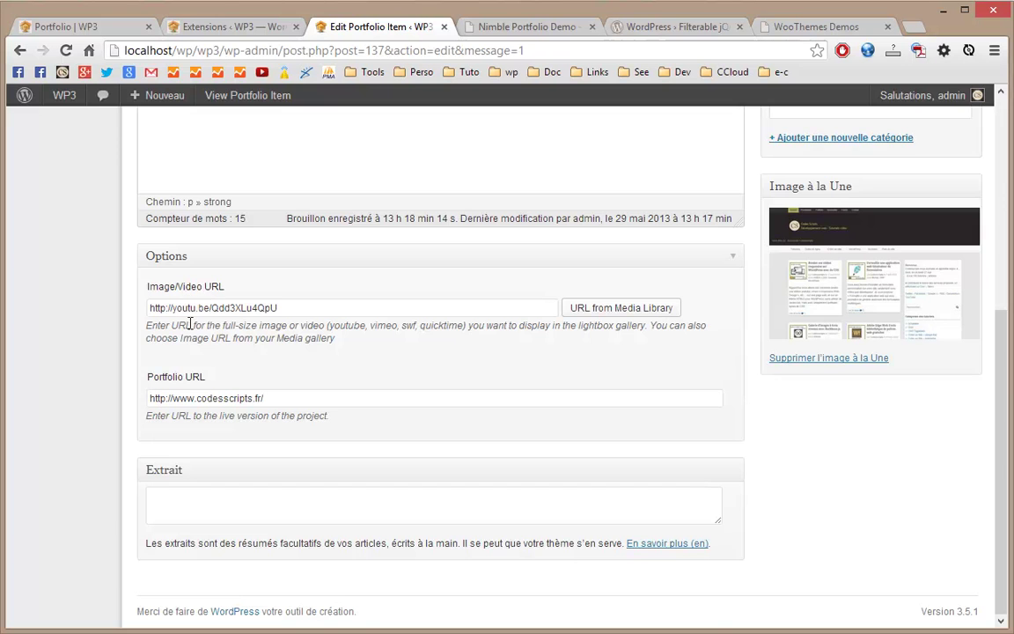
pyautogui.scroll(5, 767, 529)
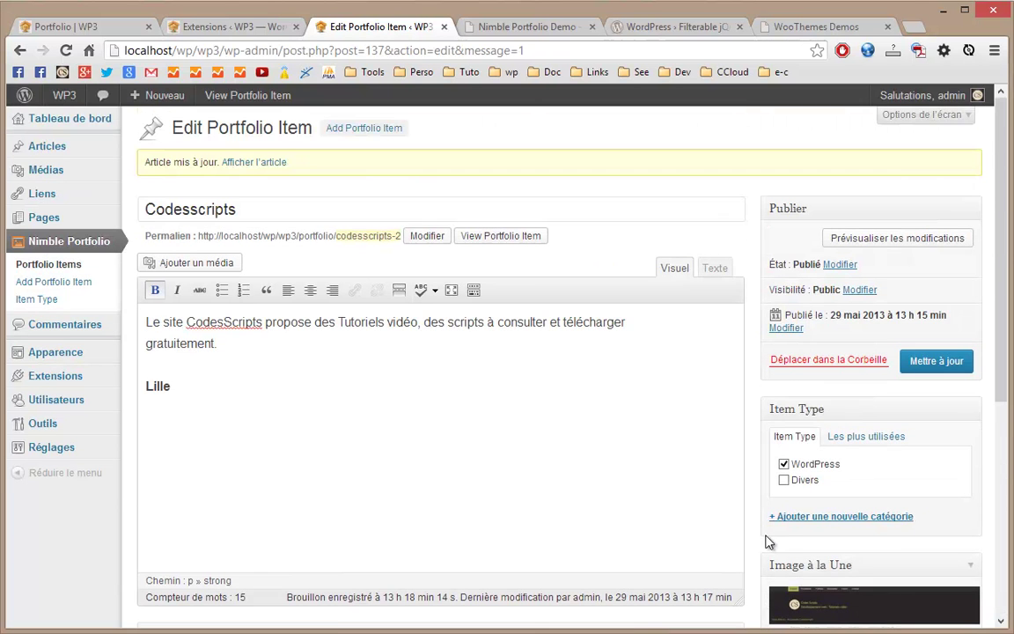
pyautogui.click(938, 363)
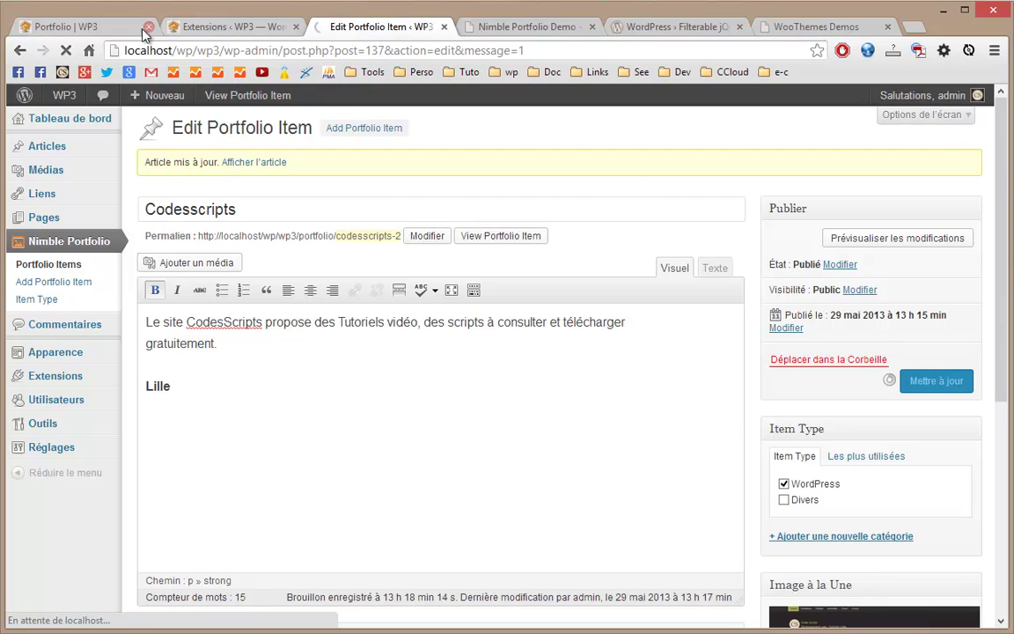
# Step: Reload the Portfolio page, play the Codesscripts video in the lightbox and advance to the Nimble Portfolio image
pyautogui.click(110, 28)
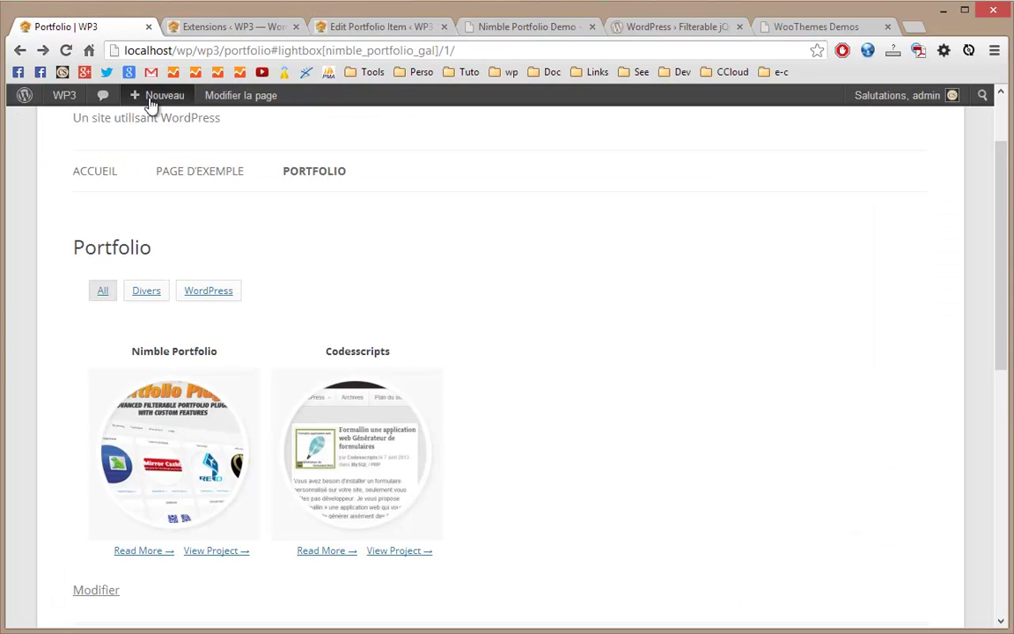
pyautogui.press('F5')
pyautogui.click(357, 481)
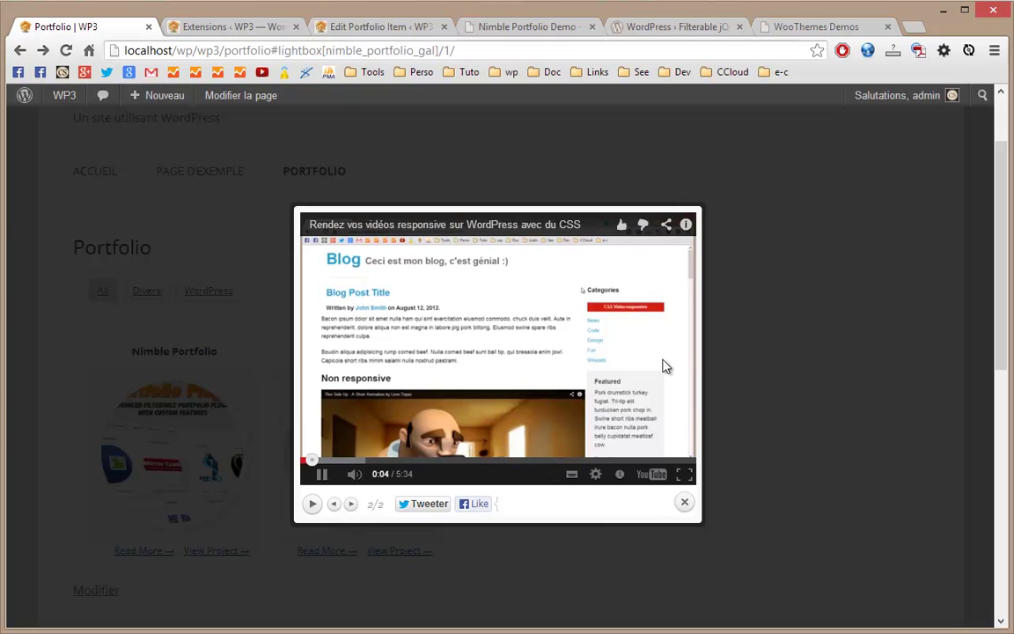
pyautogui.click(352, 508)
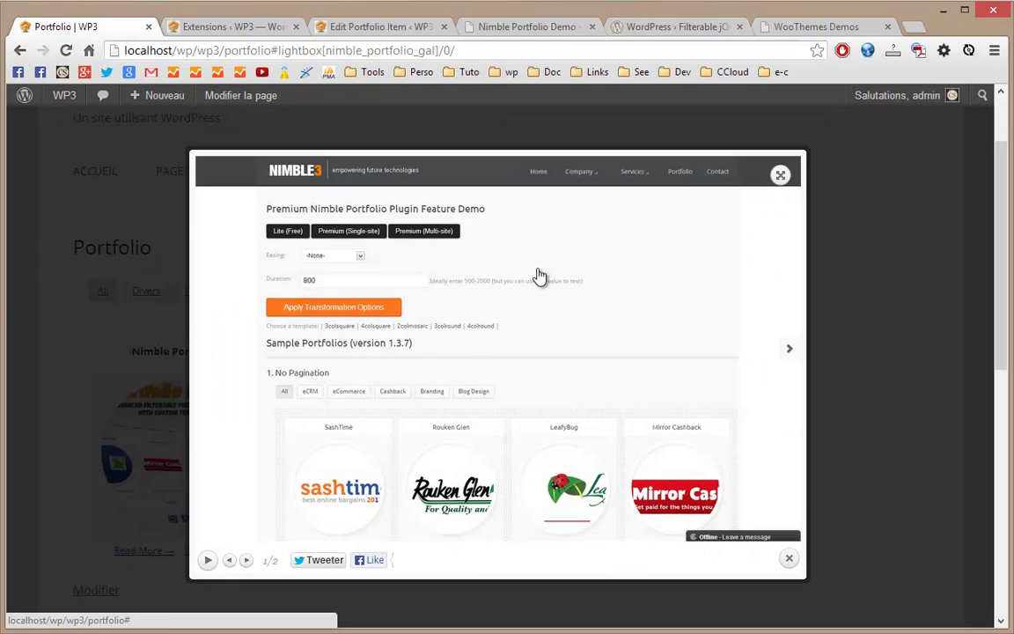